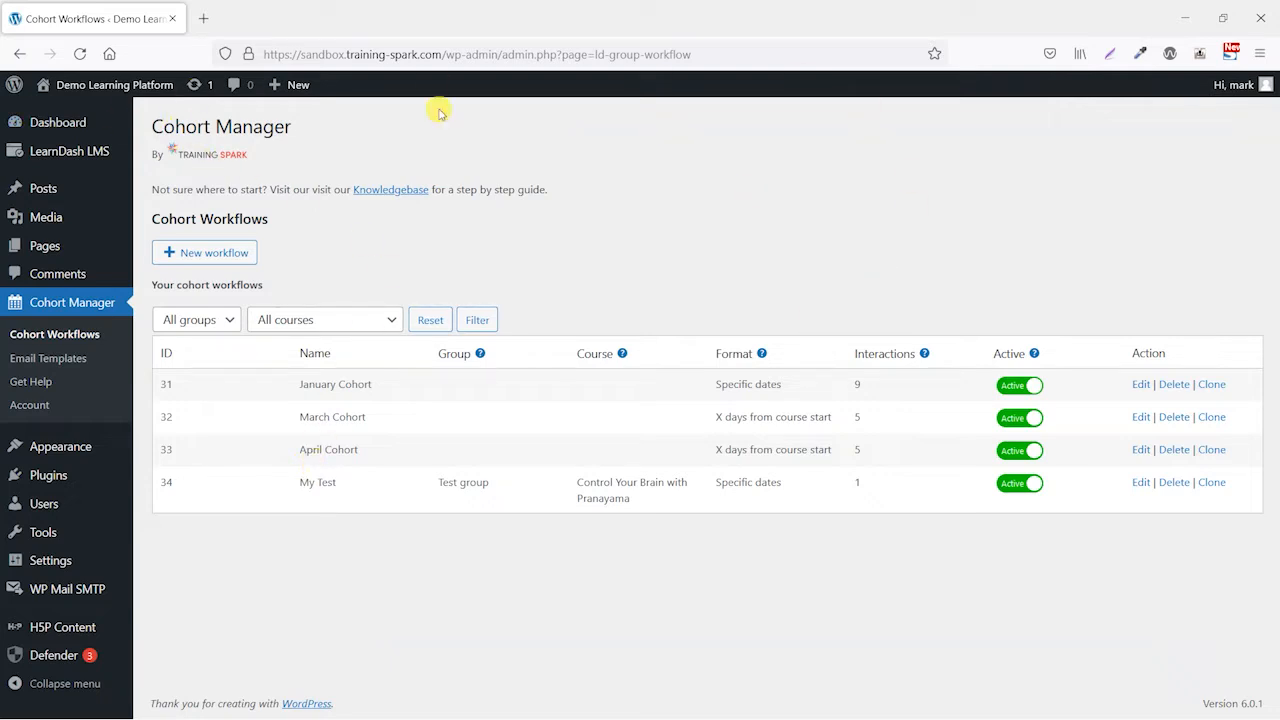
- Check which admin sections the example group leader account sees in the other browser window, and return to the administrator's window
key("alt+Tab")
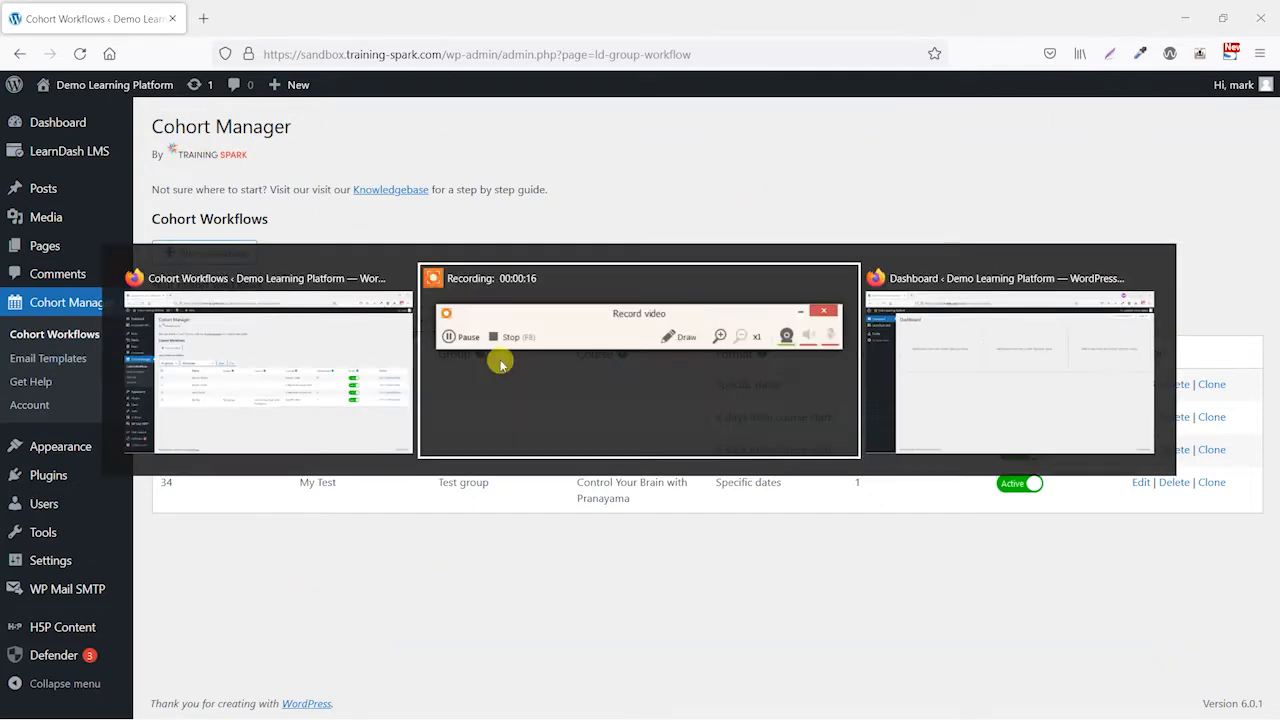
left_click(938, 352)
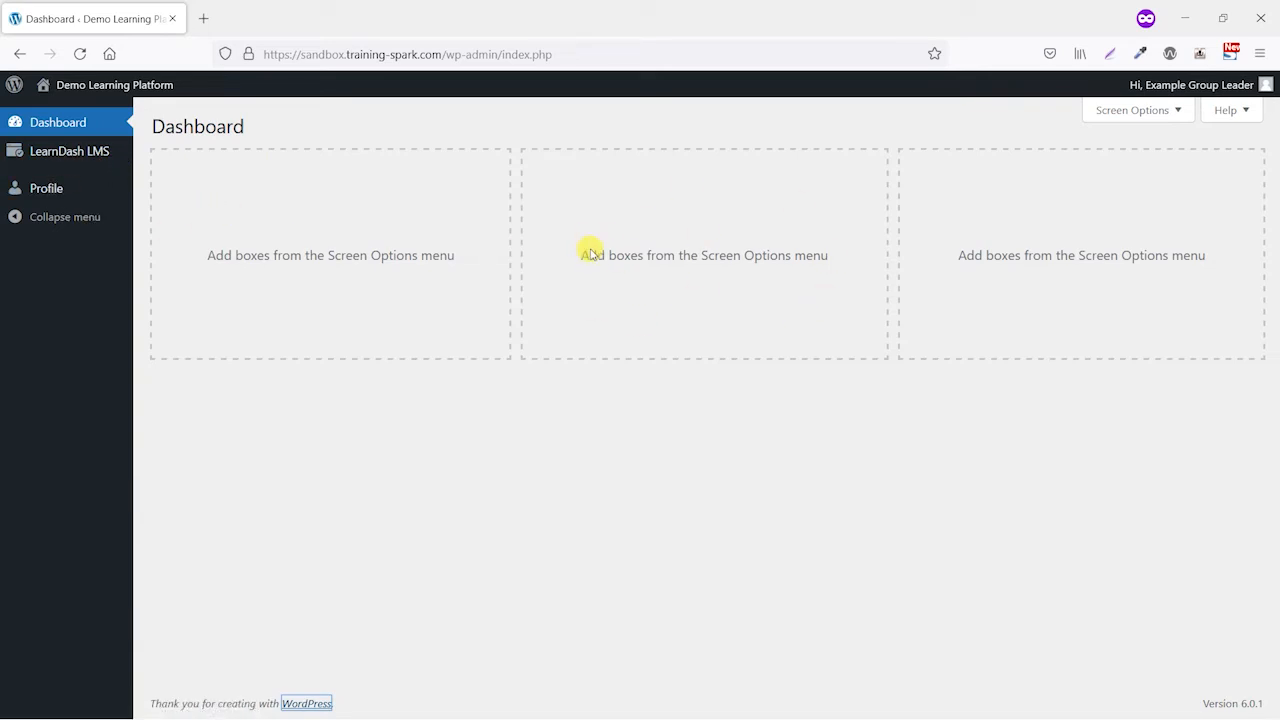
key("alt+Tab")
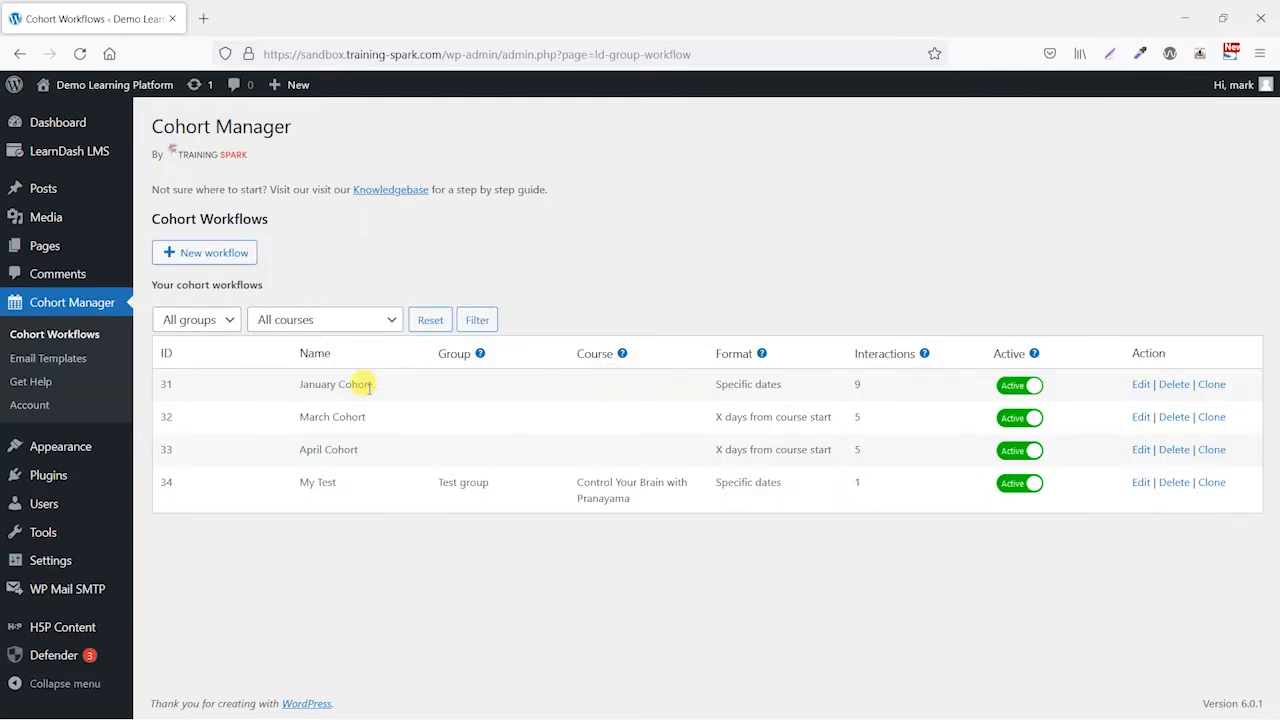
- Search the plugins available to add for "User Role Editor", and install and activate the User Role Editor plugin
mouse_move(32, 476)
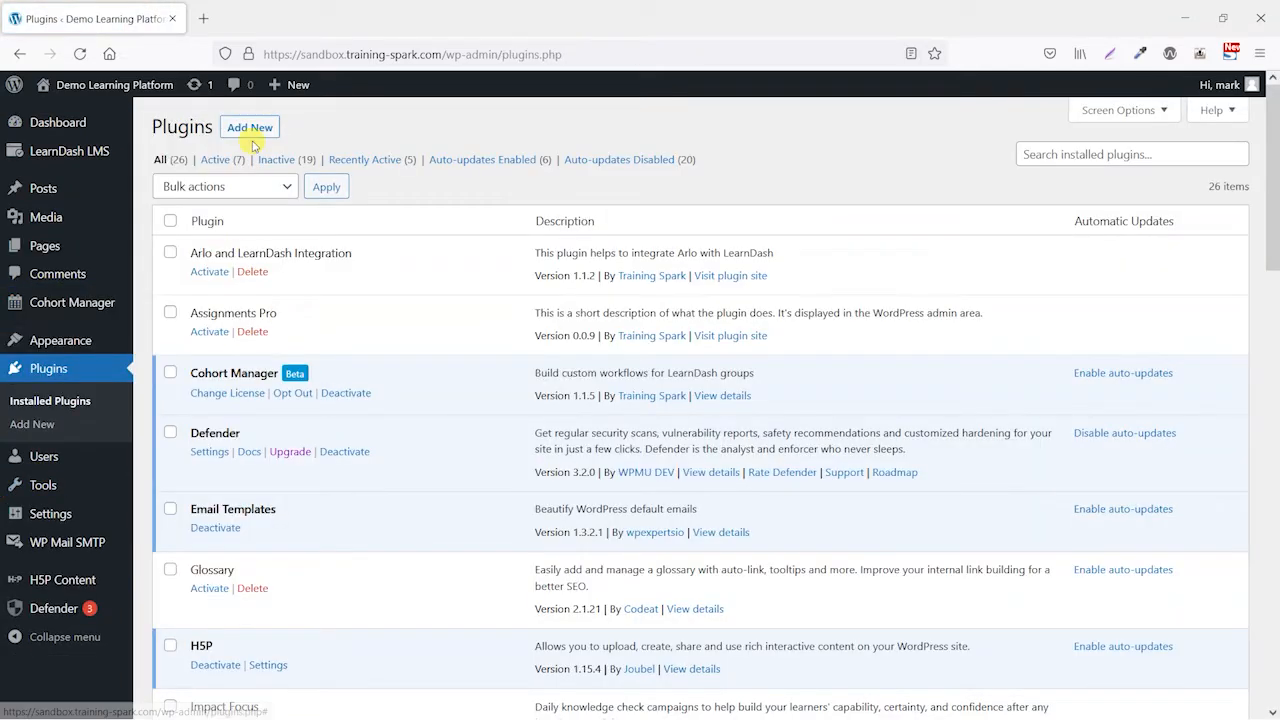
left_click(250, 128)
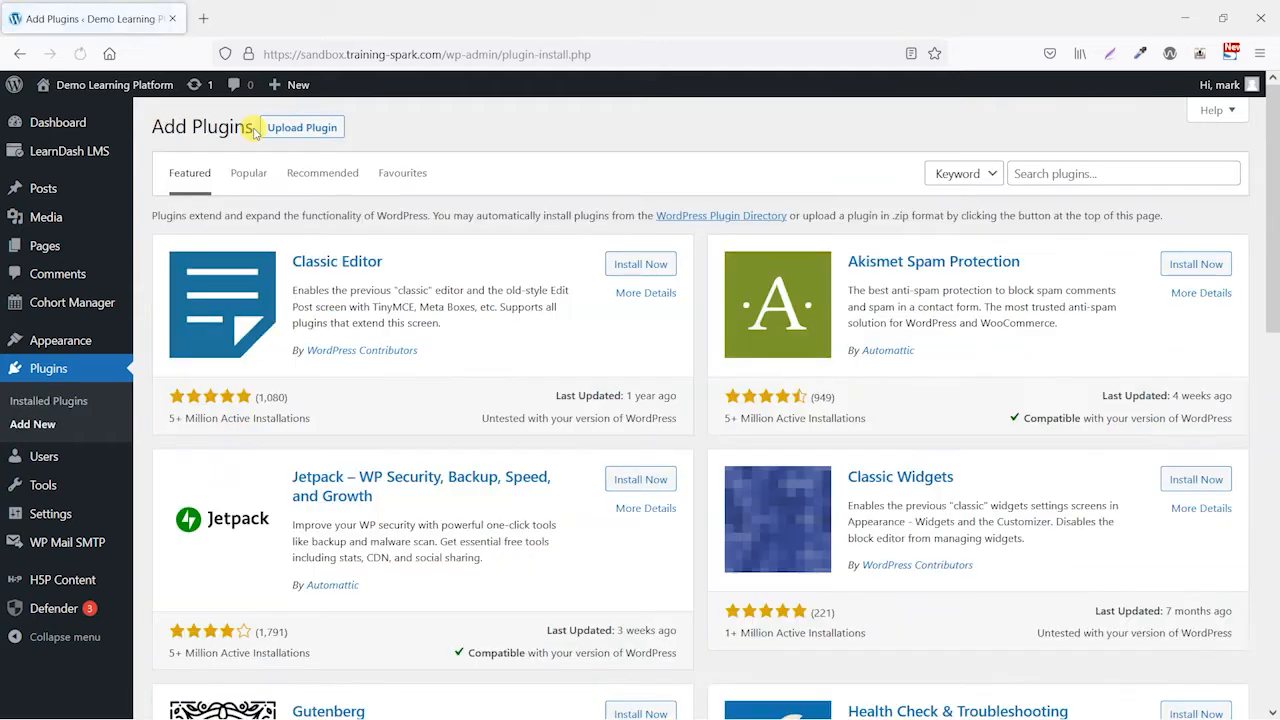
left_click(1053, 170)
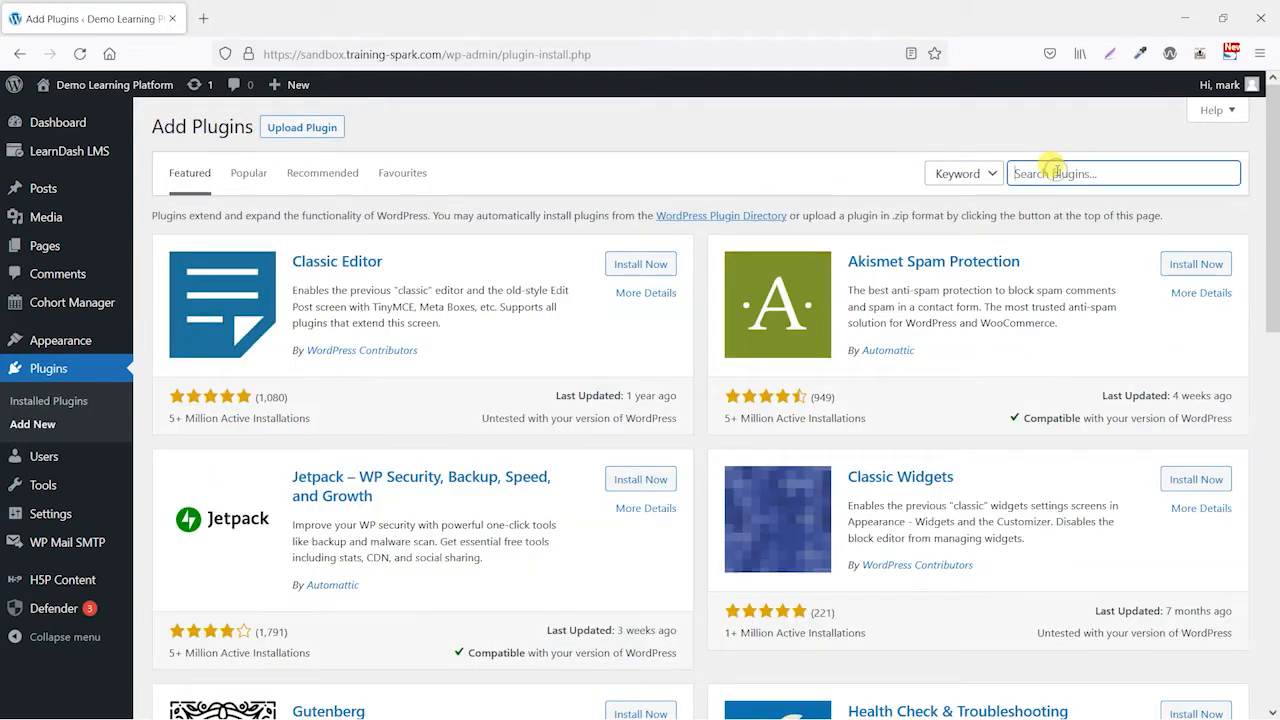
type("USer Role E")
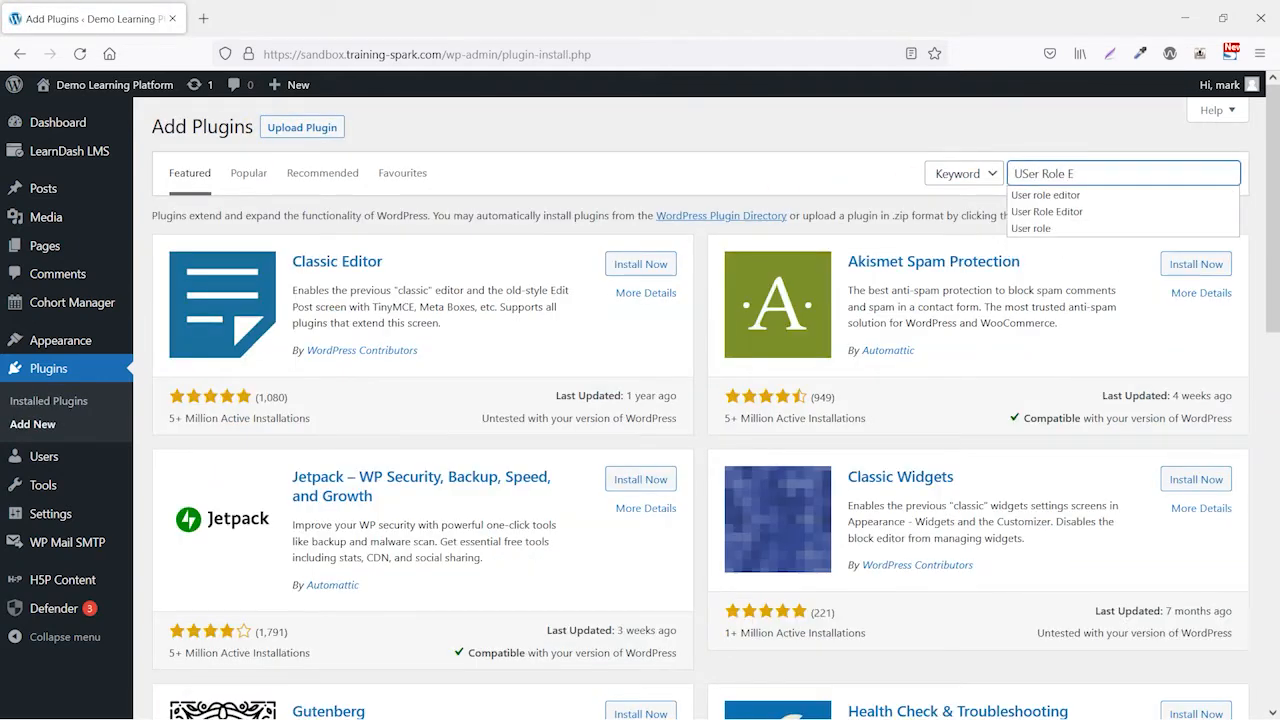
type("ditor")
left_click(1050, 166)
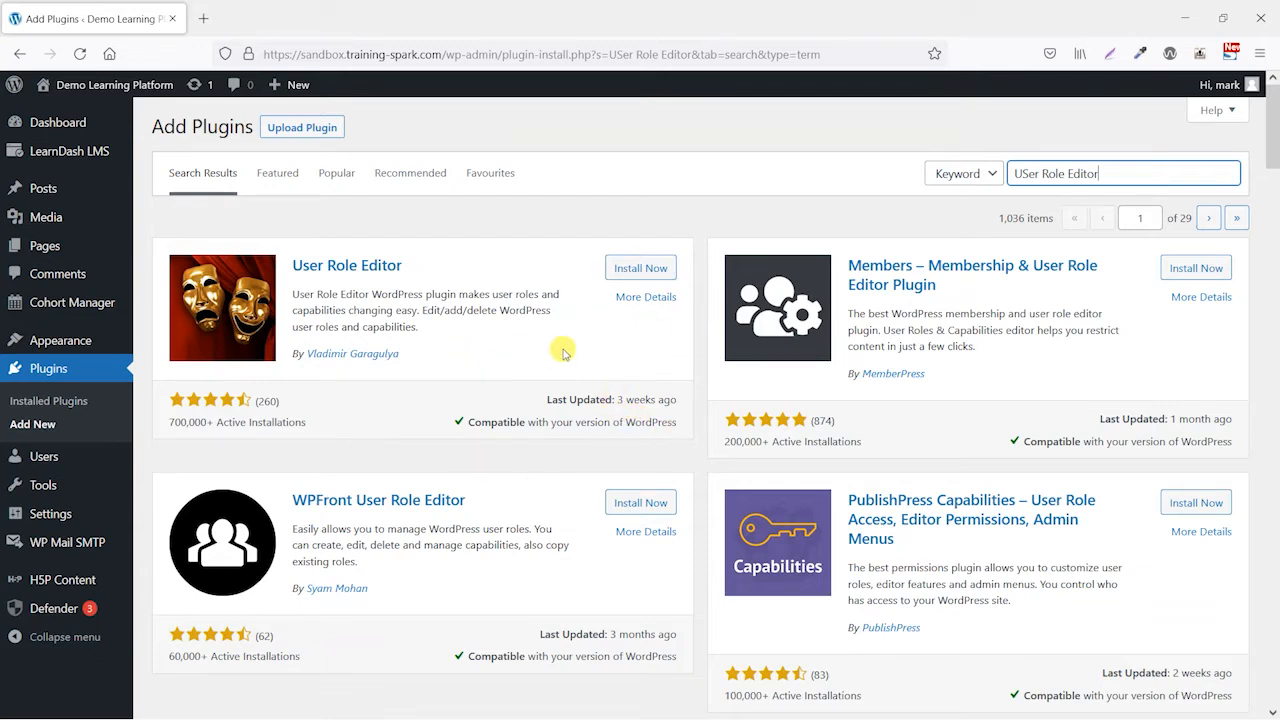
left_click(636, 268)
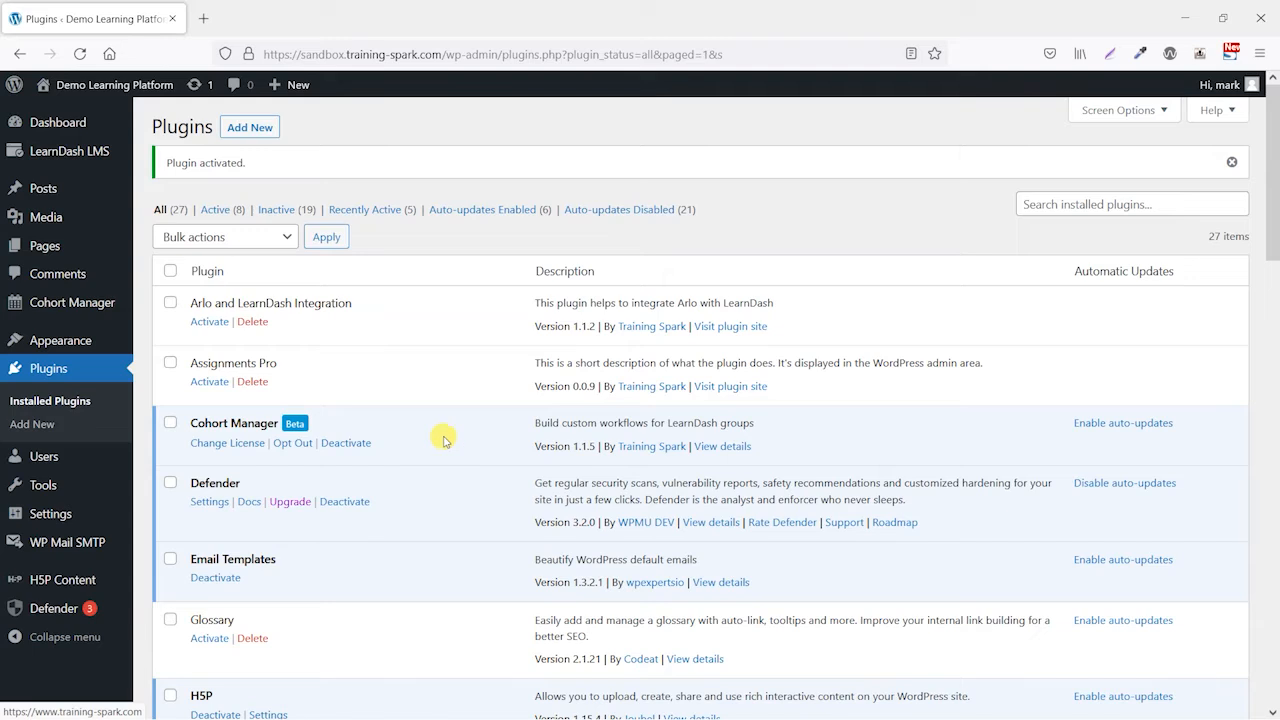
- Open the User Role Editor under the site's users and select the Group Leader (group_leader) role
mouse_move(45, 457)
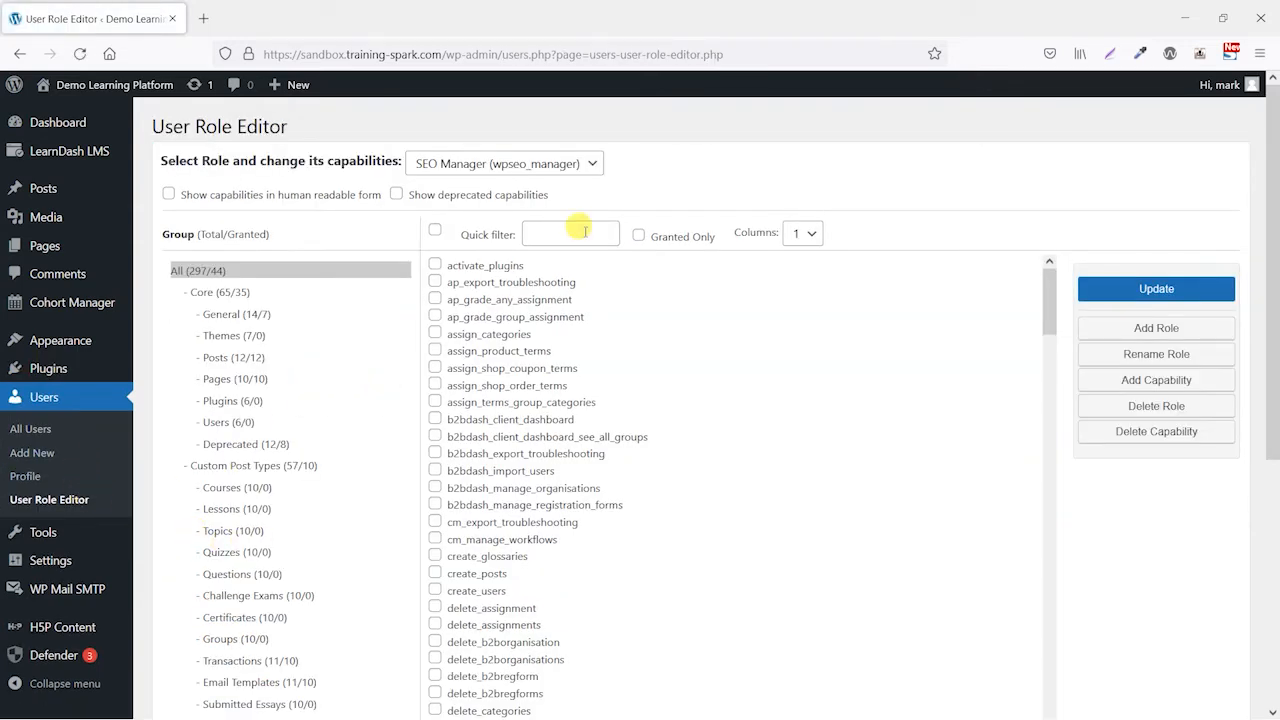
left_click(538, 166)
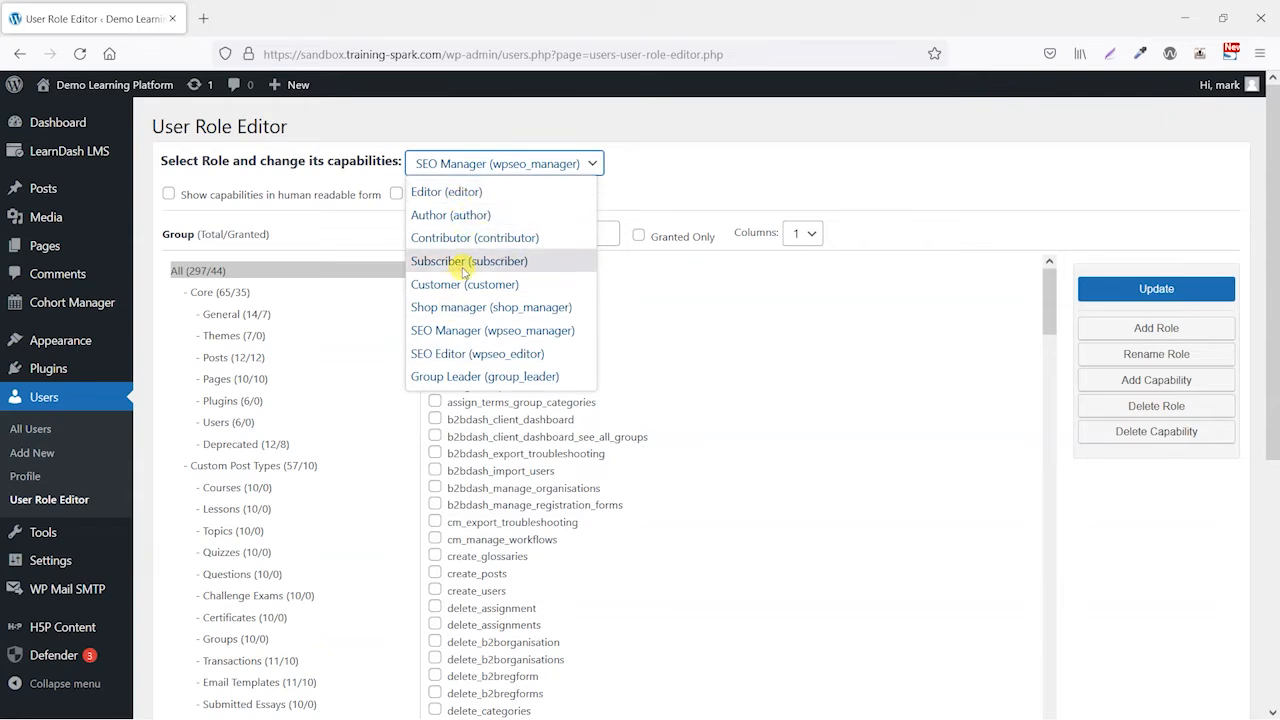
left_click(512, 378)
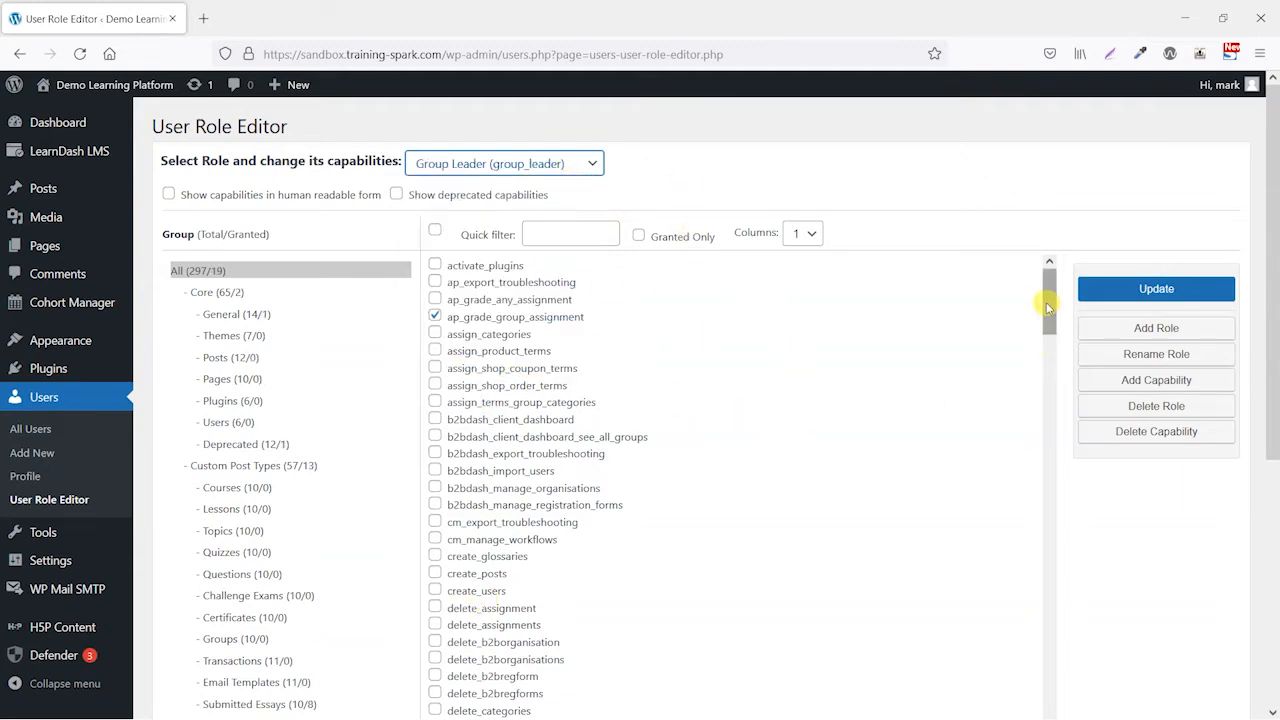
- Examine the full list of capabilities available to the Group Leader role and which of them are granted
left_click_drag(1047, 300, 1060, 275)
scroll(495, 346, "down", 2)
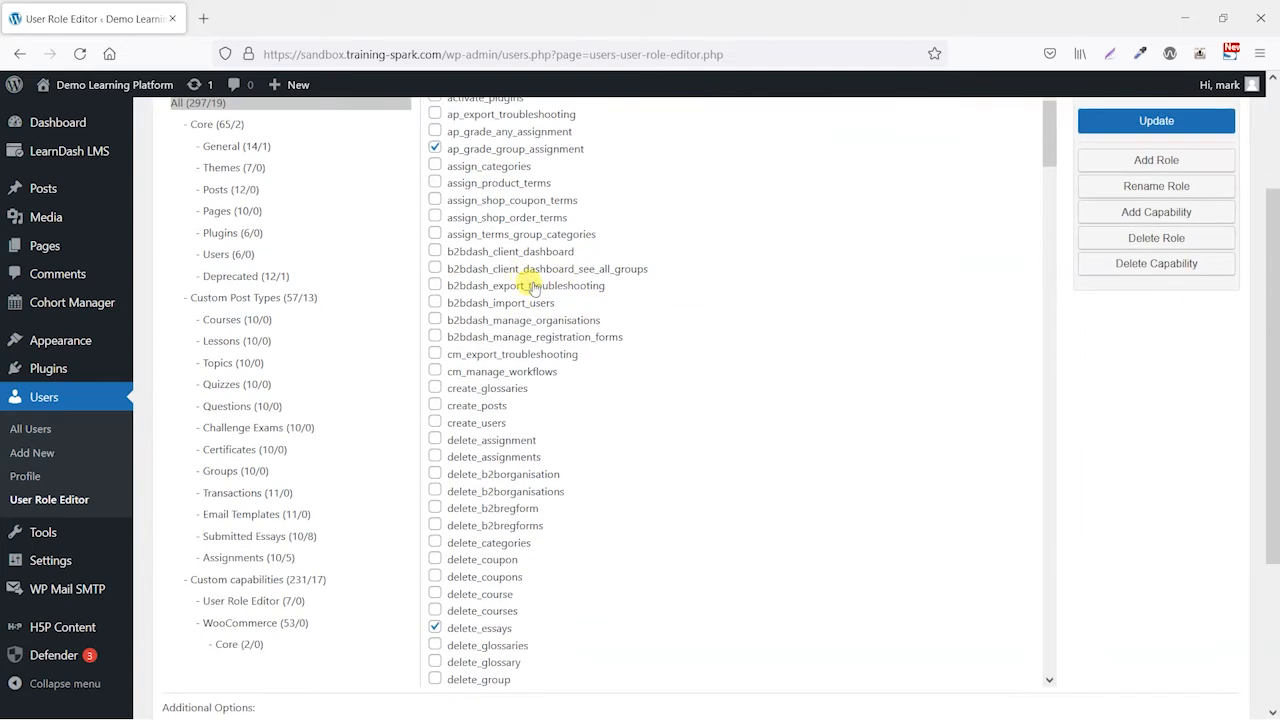
scroll(545, 300, "up", 1)
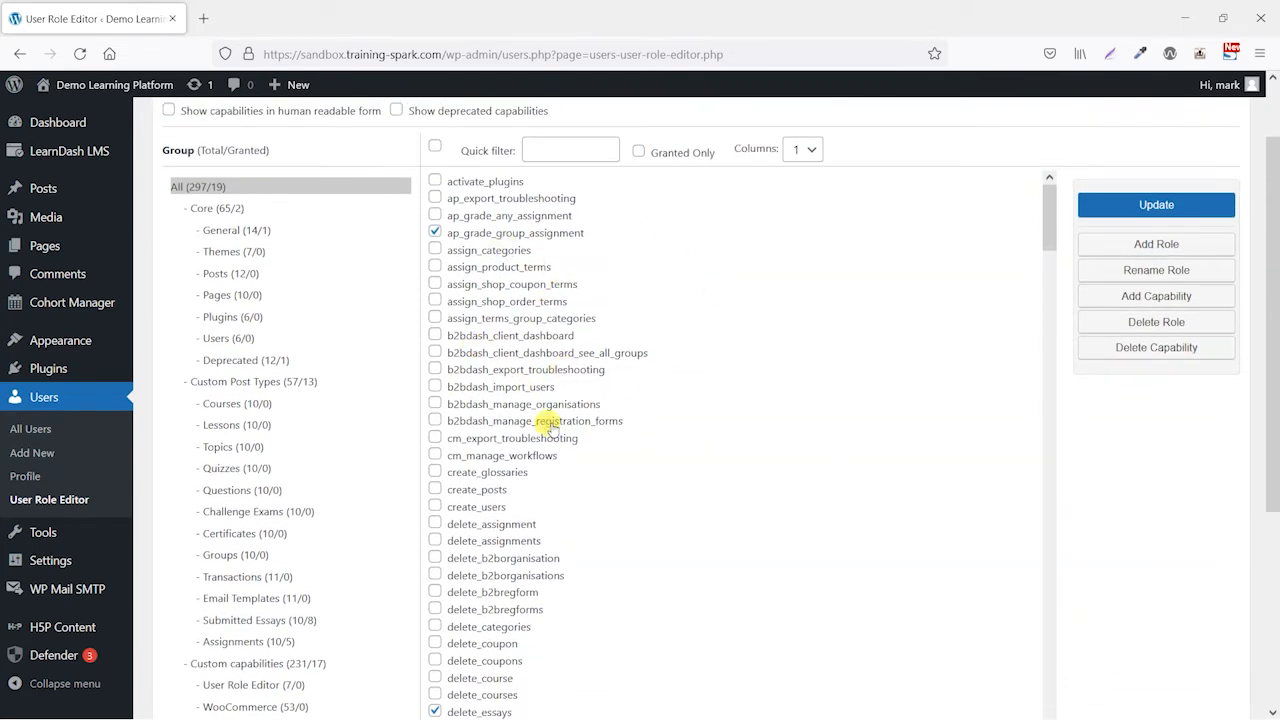
scroll(505, 450, "down", 1)
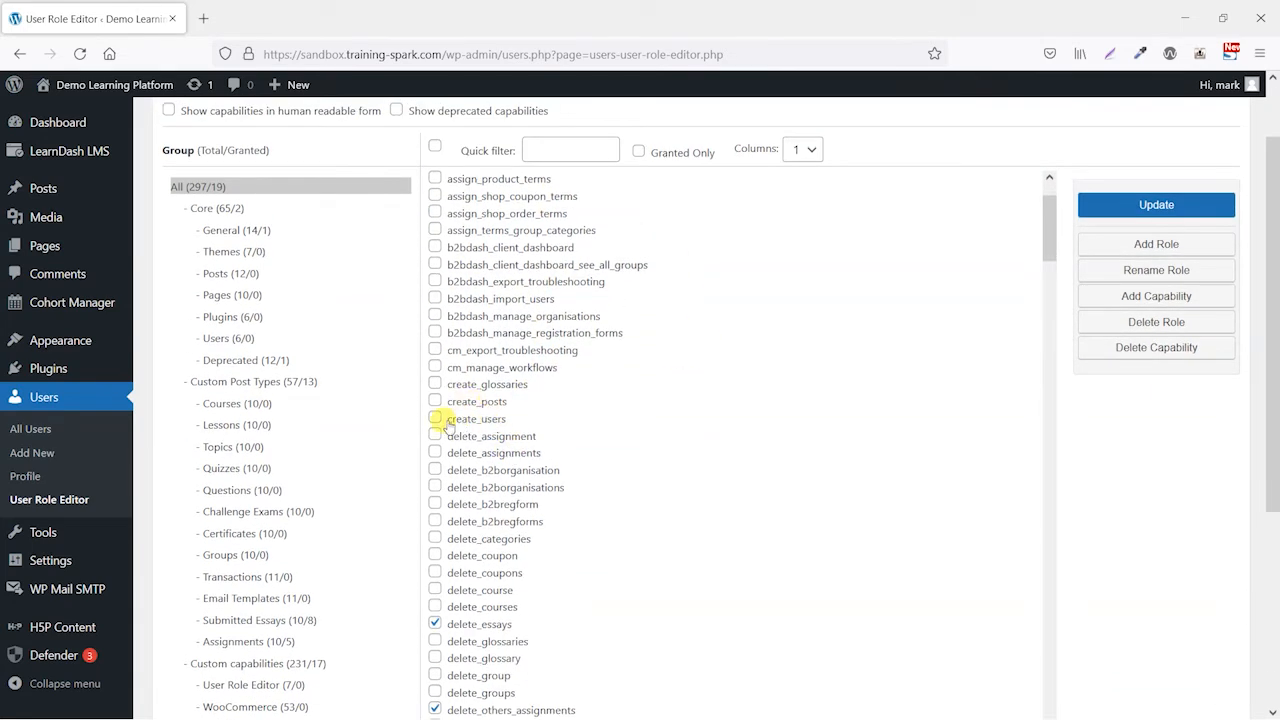
scroll(571, 494, "down", 2)
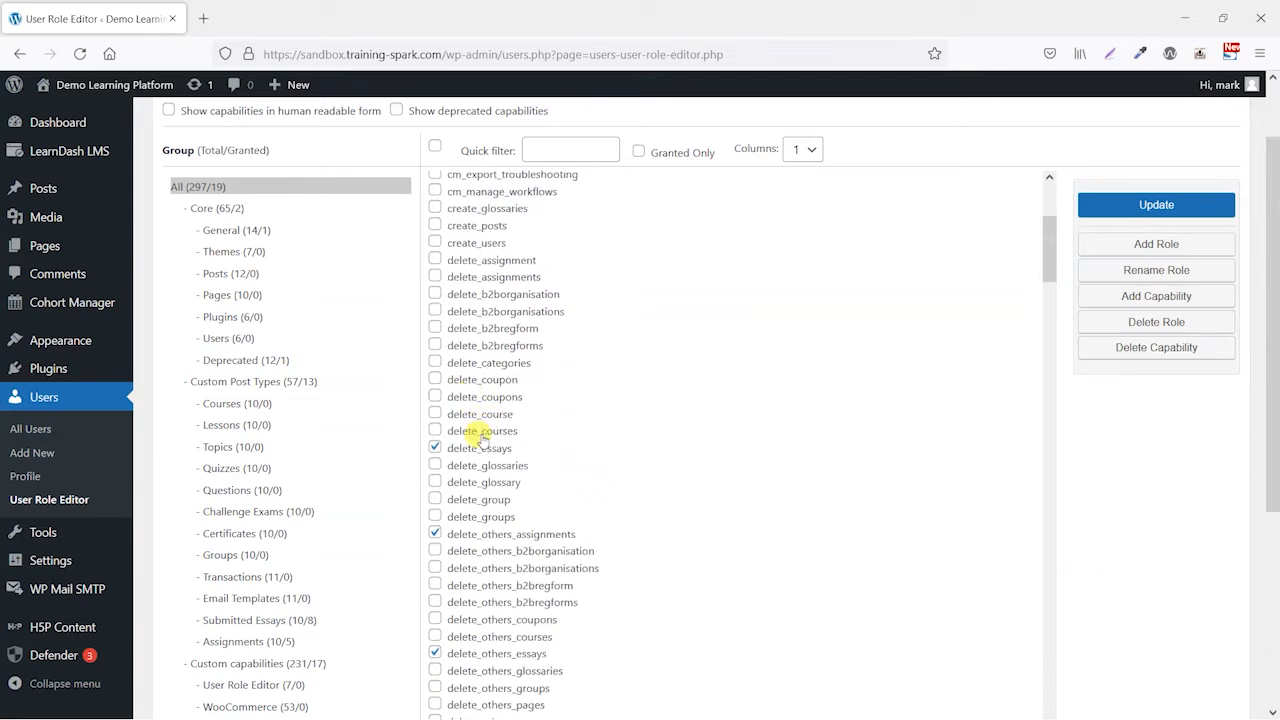
scroll(595, 520, "up", 3)
scroll(500, 280, "up", 1)
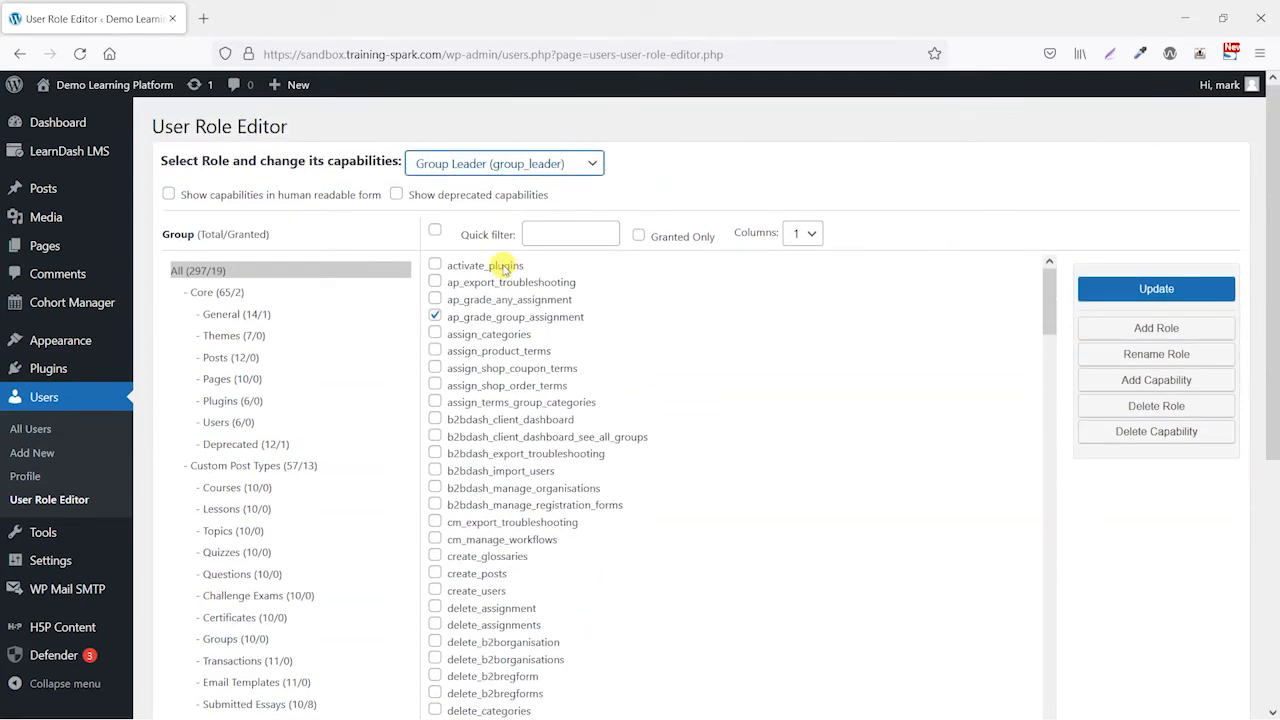
left_click(527, 165)
left_click(714, 177)
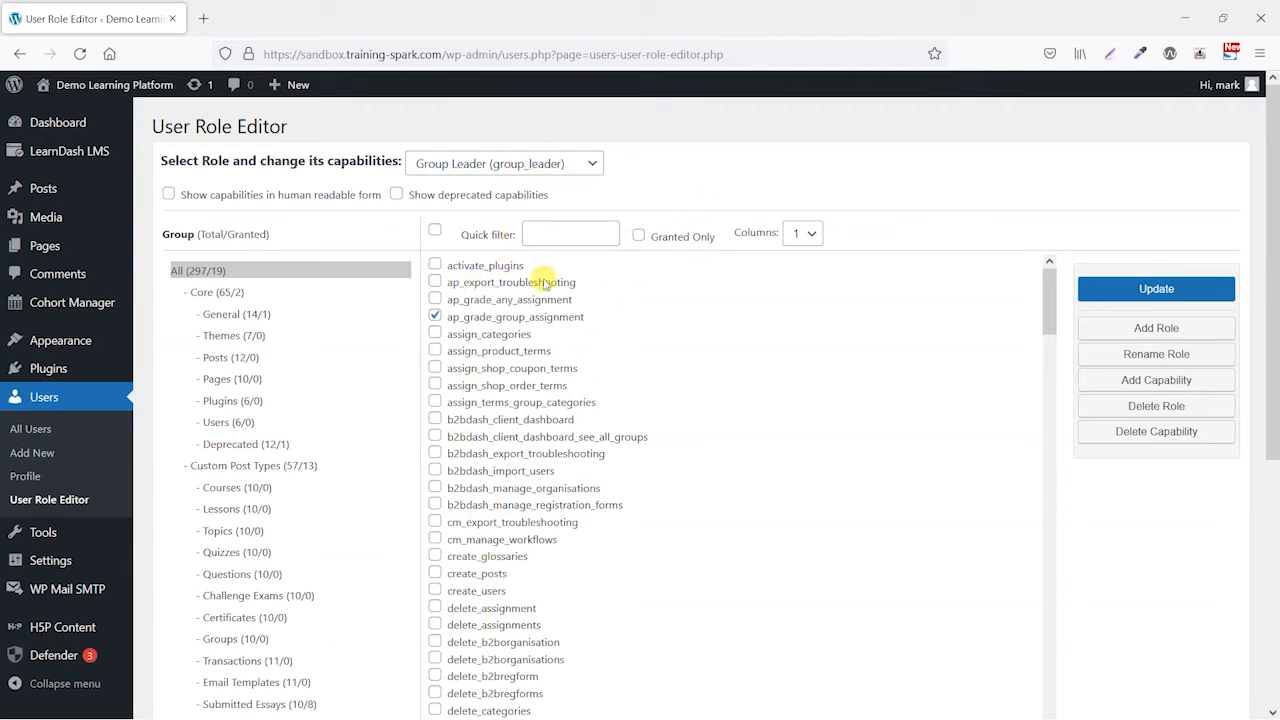
scroll(592, 530, "down", 3)
scroll(593, 555, "down", 20)
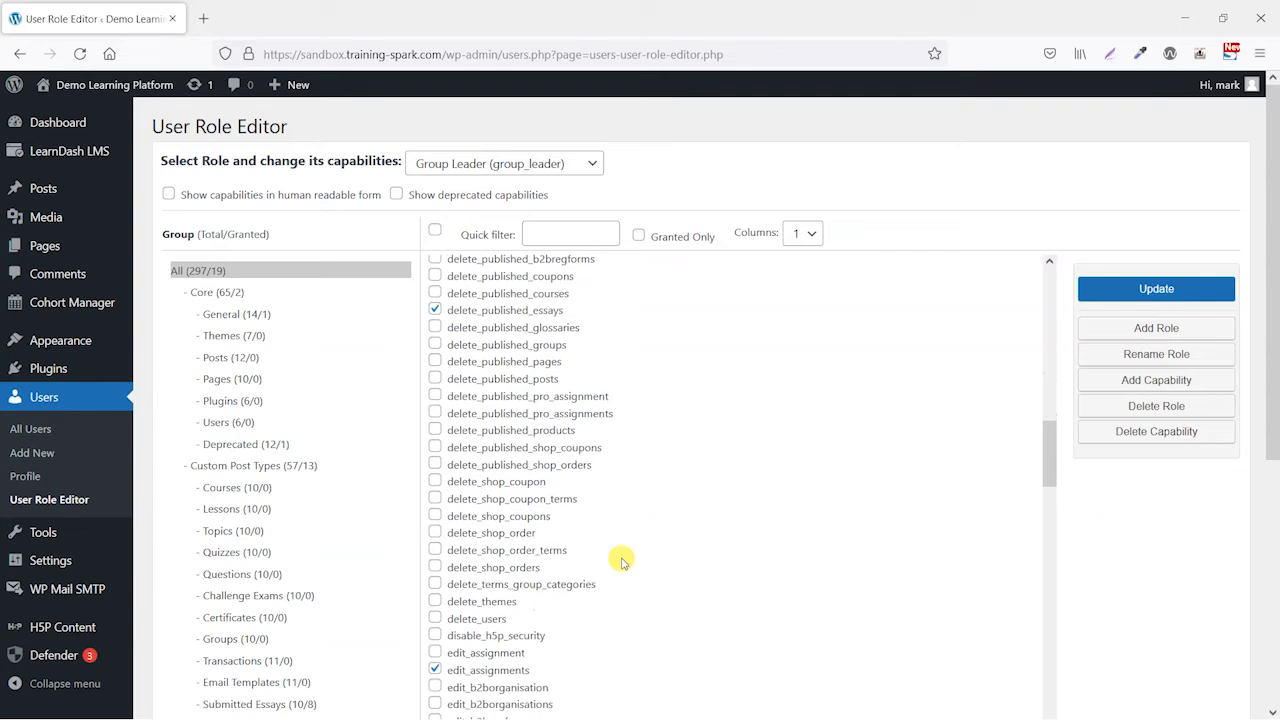
scroll(507, 479, "down", 5)
scroll(515, 485, "up", 15)
scroll(522, 490, "up", 8)
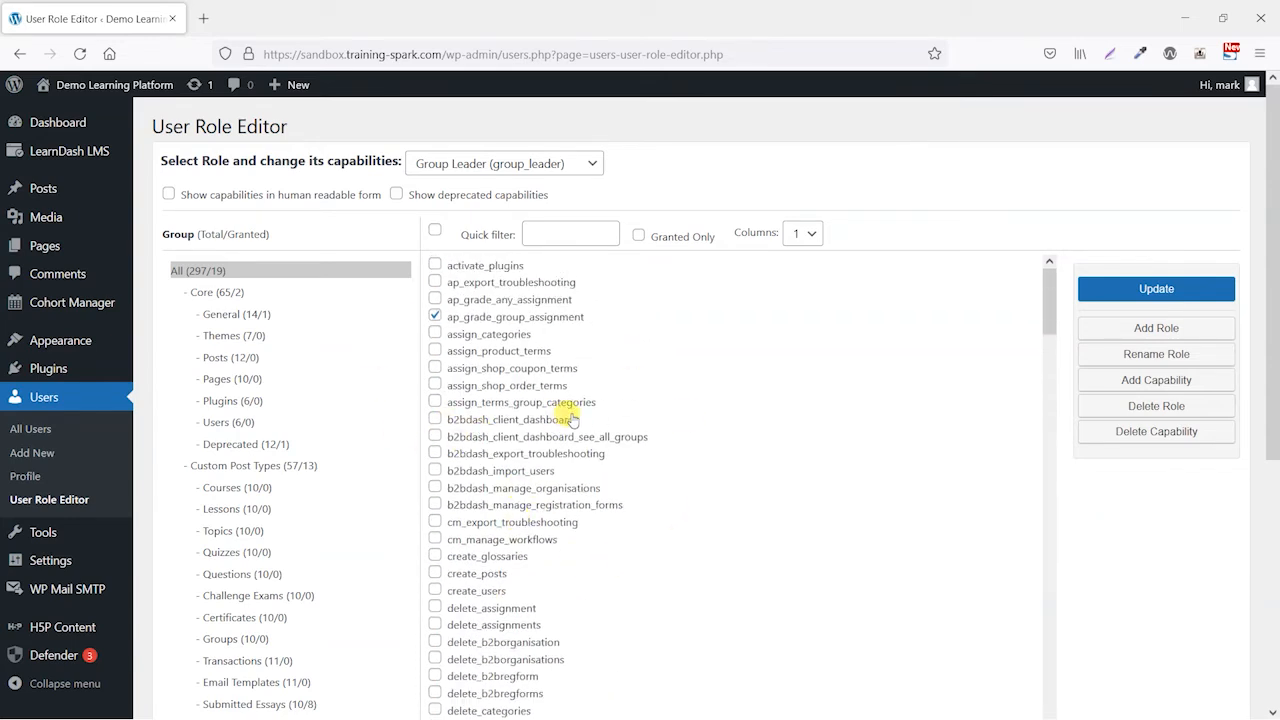
- Grant the Group Leader role the cm_manage_workflows capability and save the permissions update
scroll(692, 452, "down", 3)
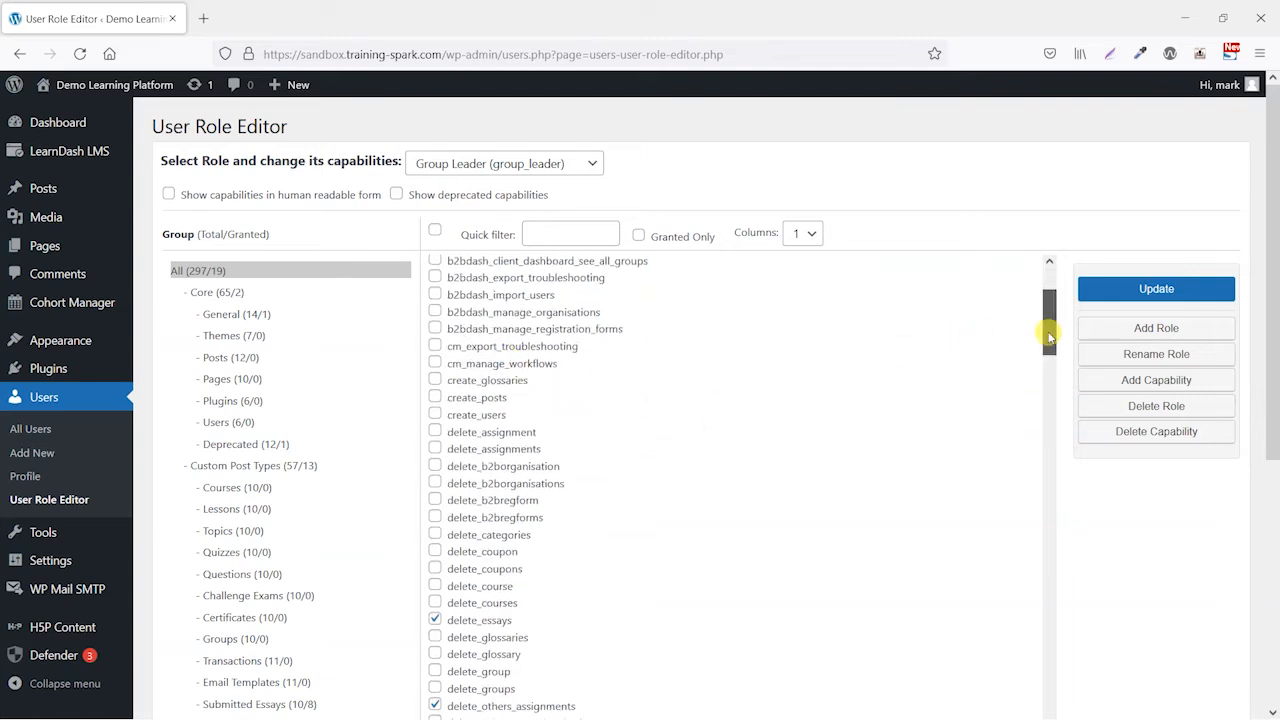
left_click_drag(1047, 330, 1047, 322)
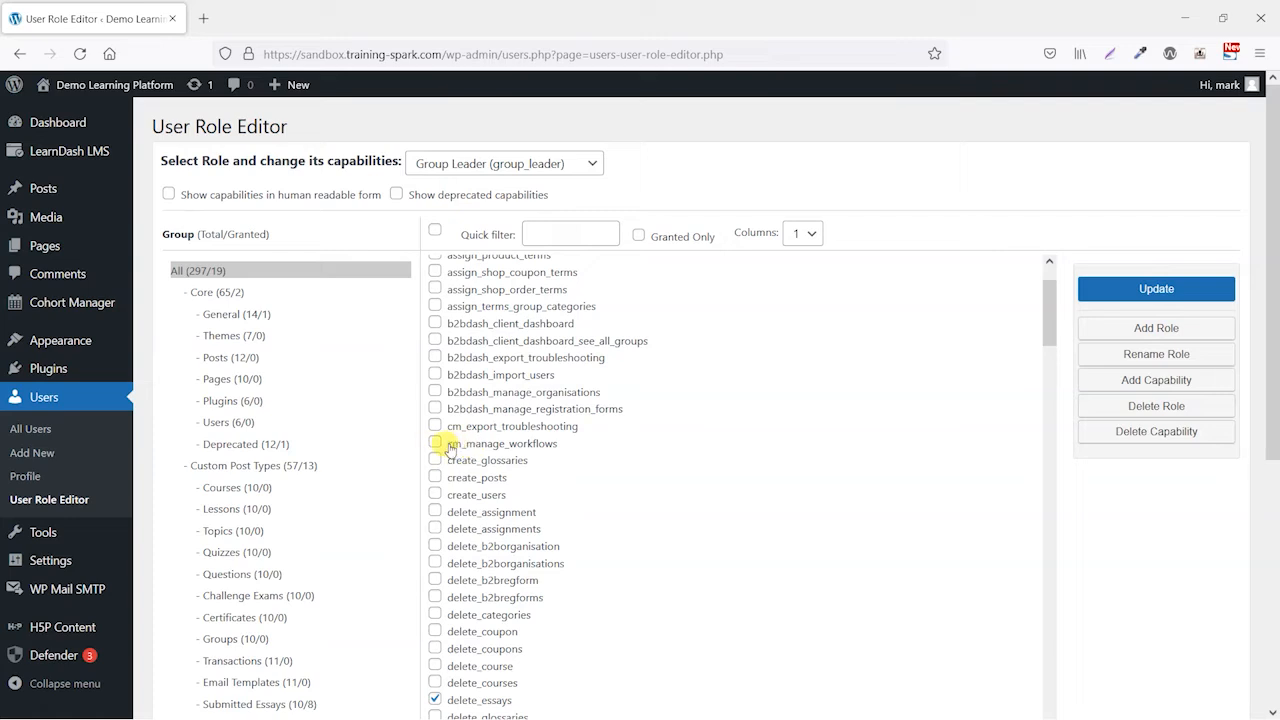
left_click_drag(447, 444, 560, 445)
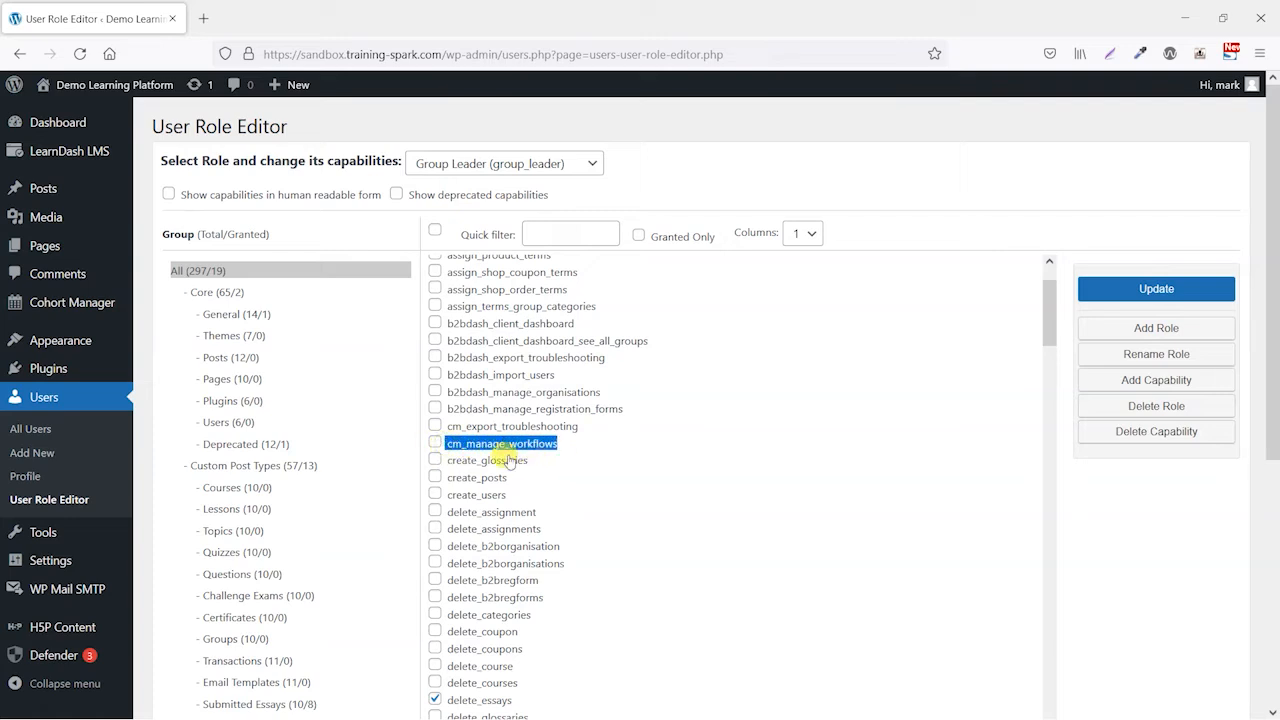
left_click(434, 444)
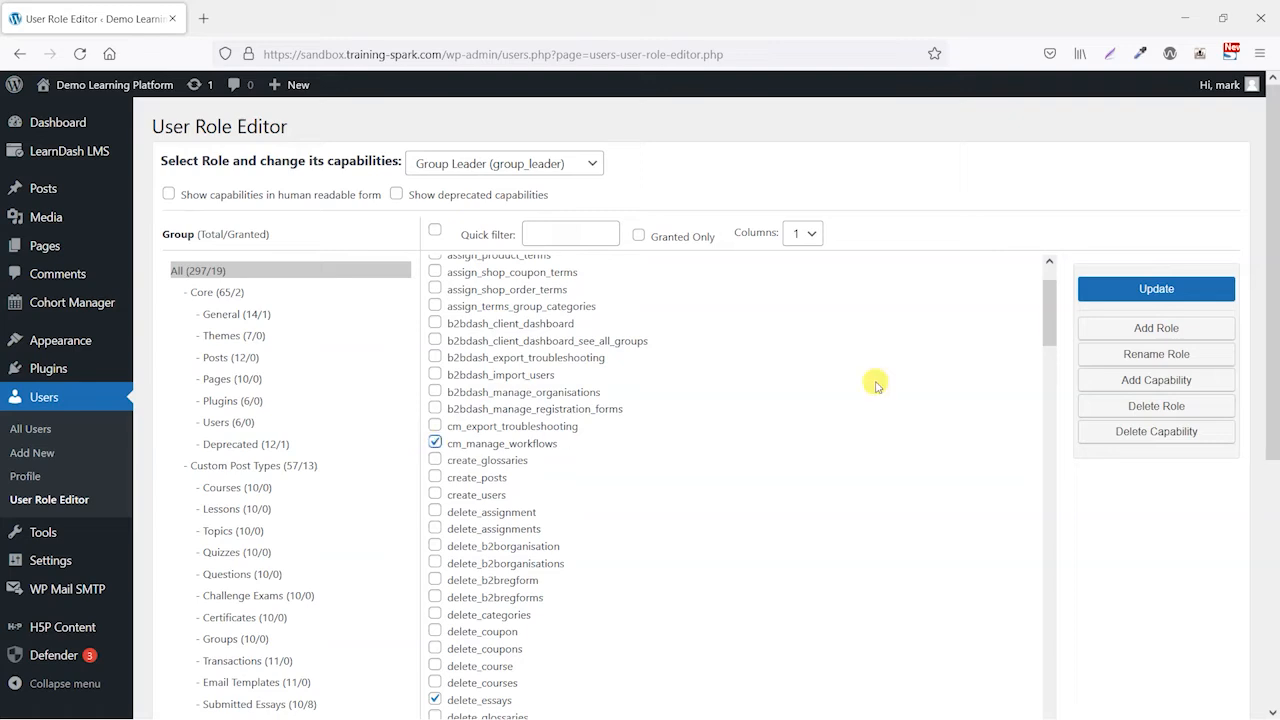
left_click(1148, 290)
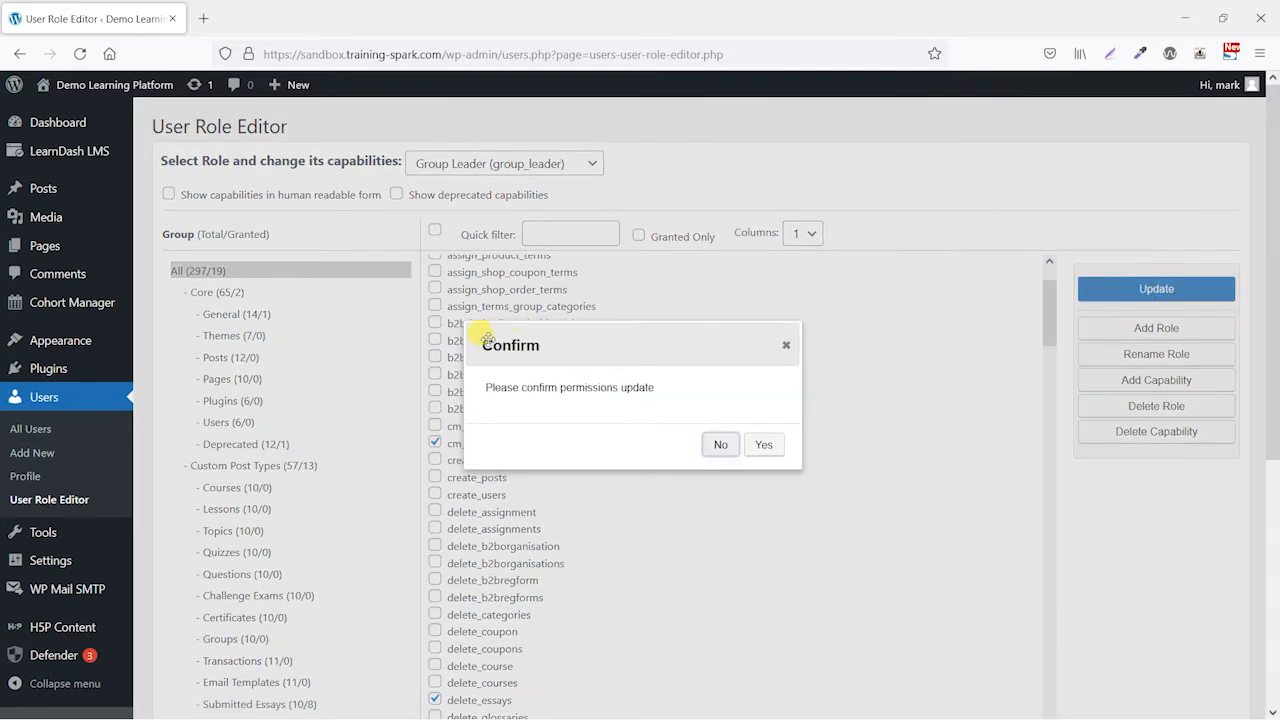
left_click(765, 446)
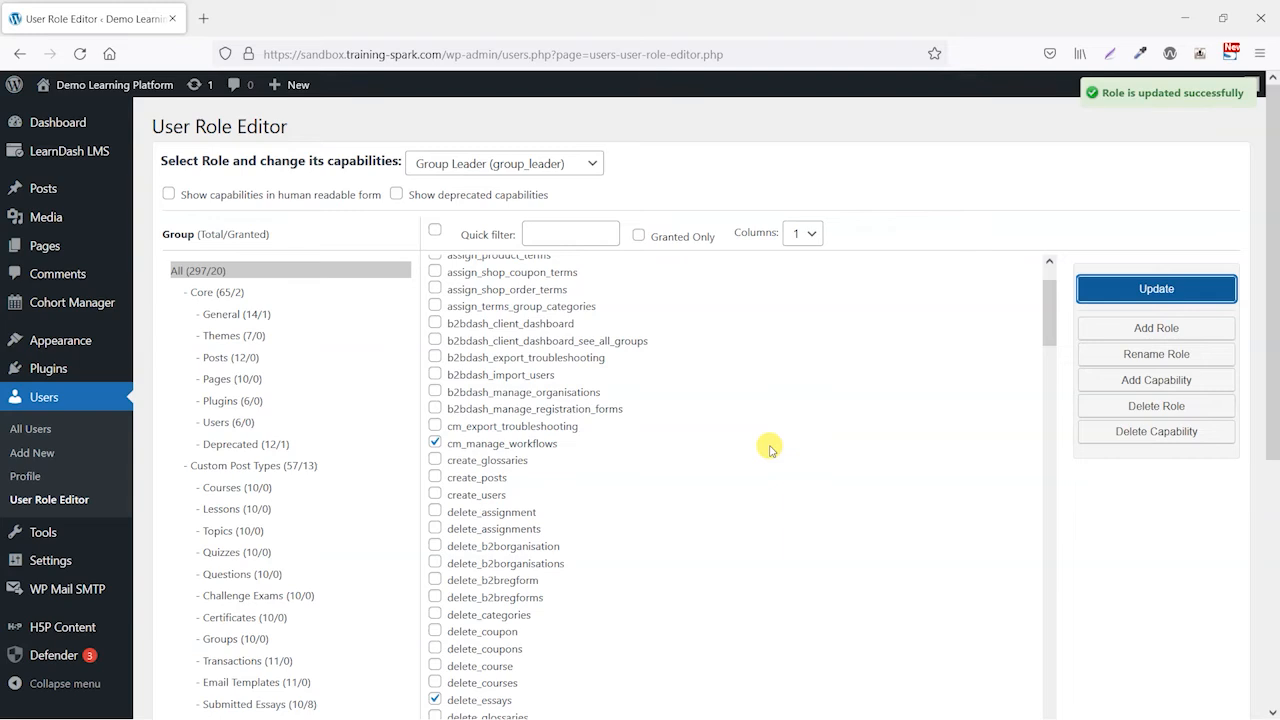
- Reload the group leader's dashboard in the other window and check Cohort Manager access to the January Cohort workflow and the new workflow form
key("alt+Tab")
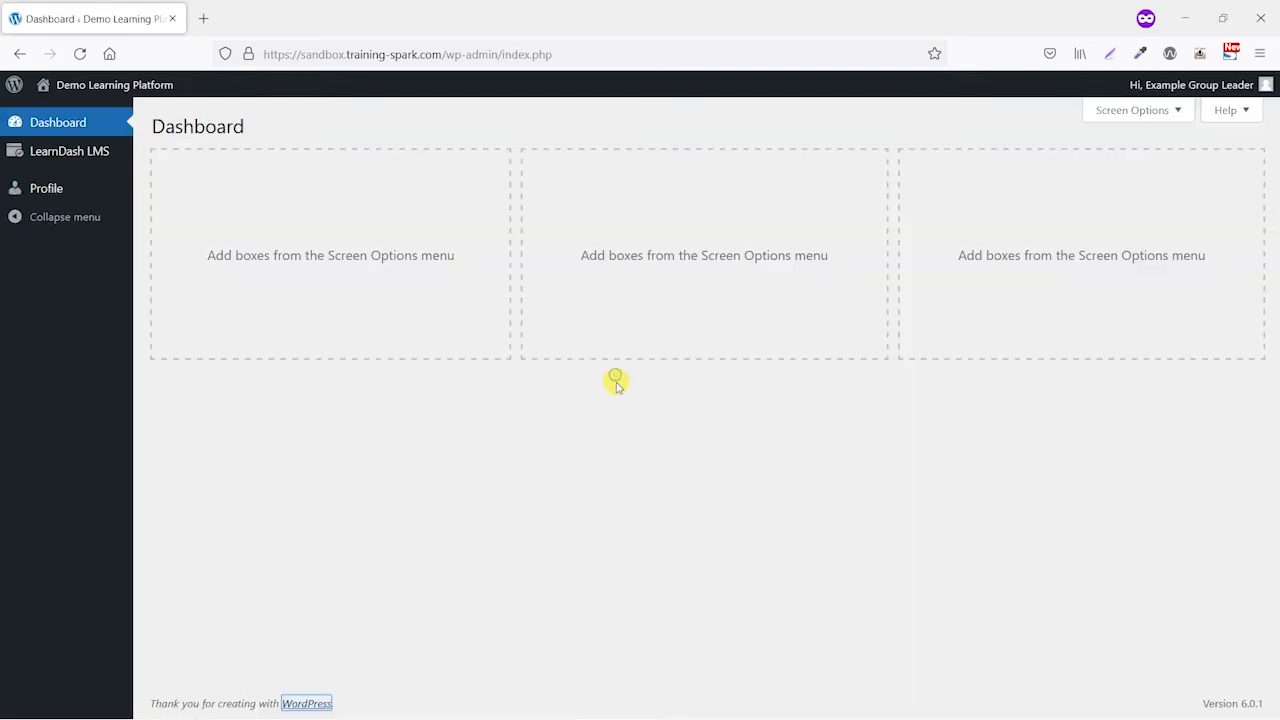
left_click(78, 60)
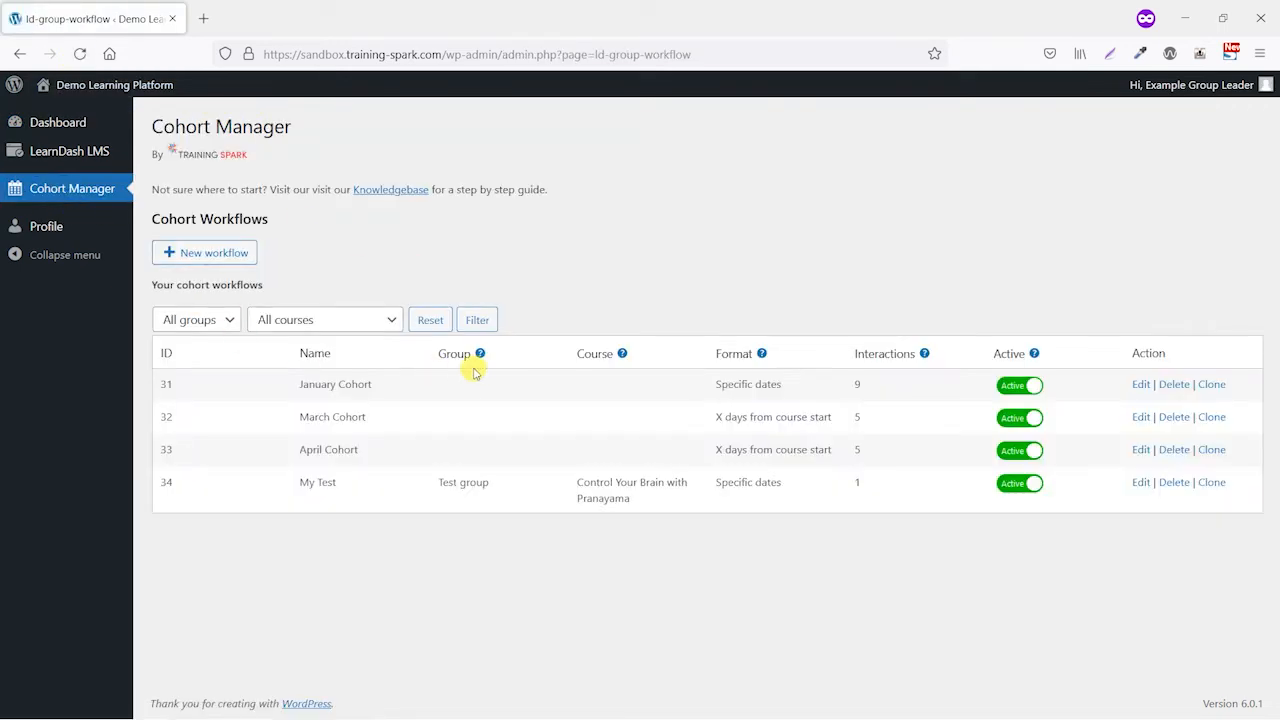
left_click(1141, 385)
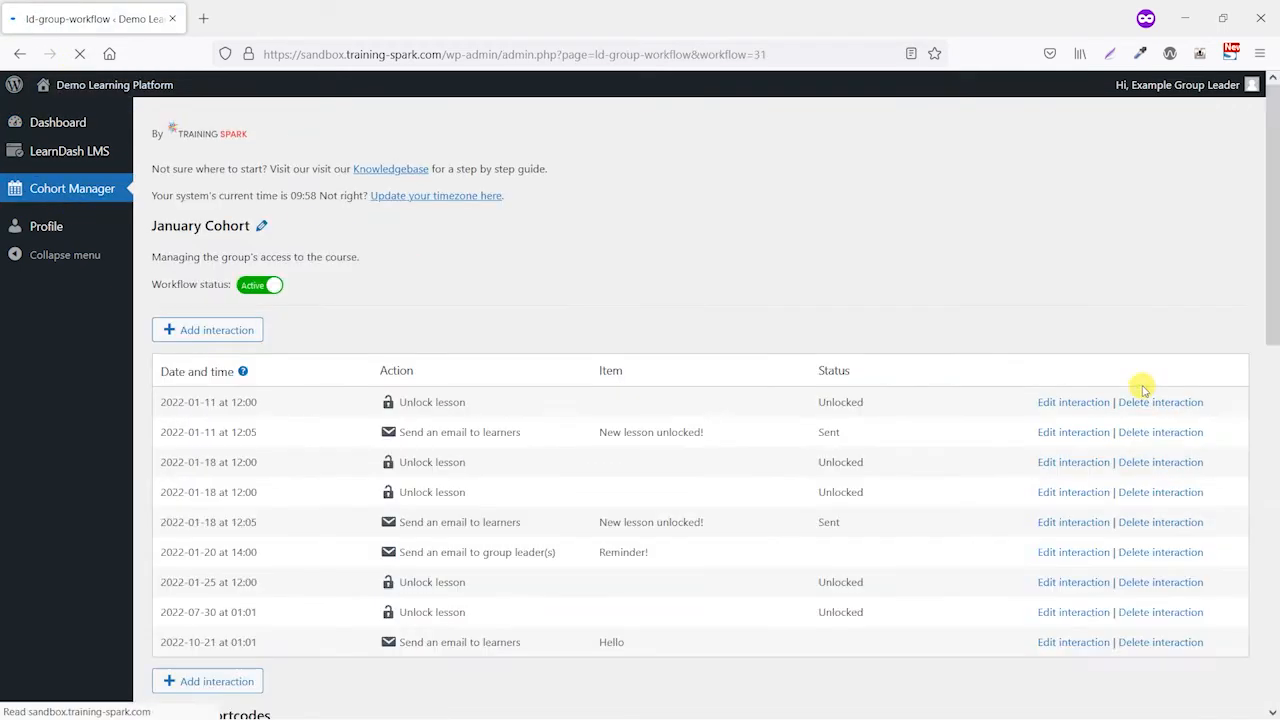
left_click(20, 54)
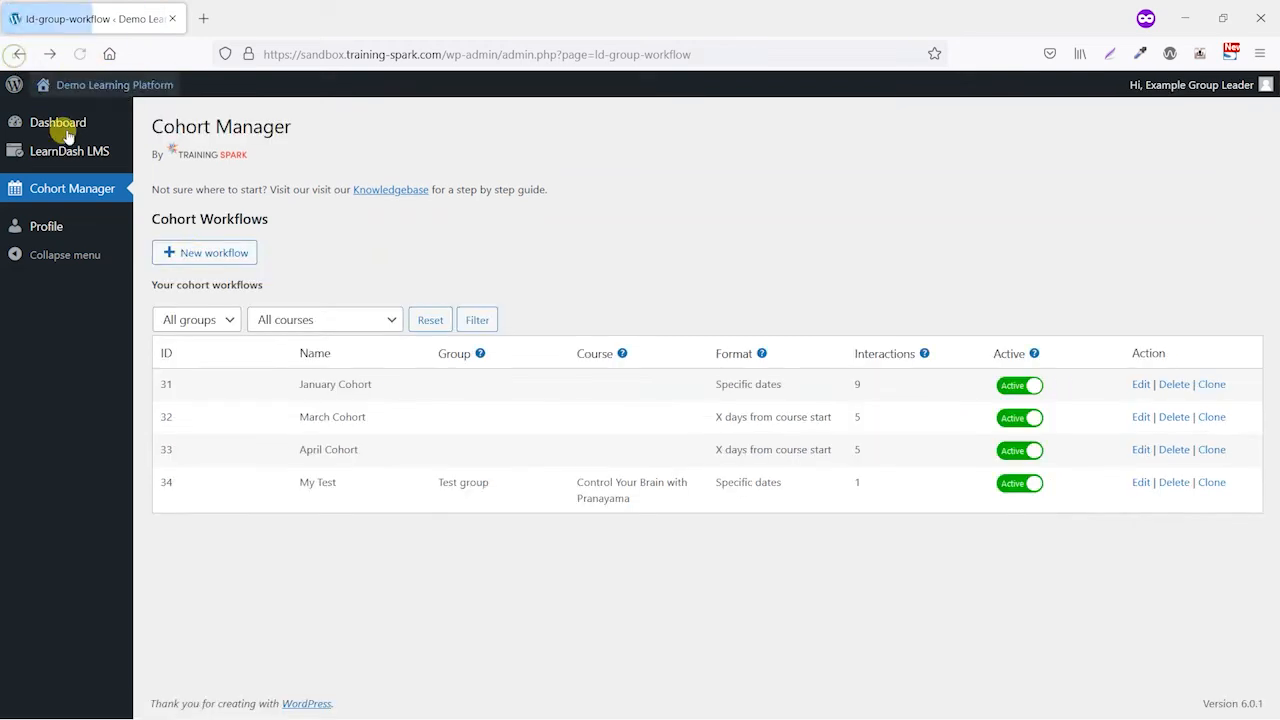
left_click(206, 252)
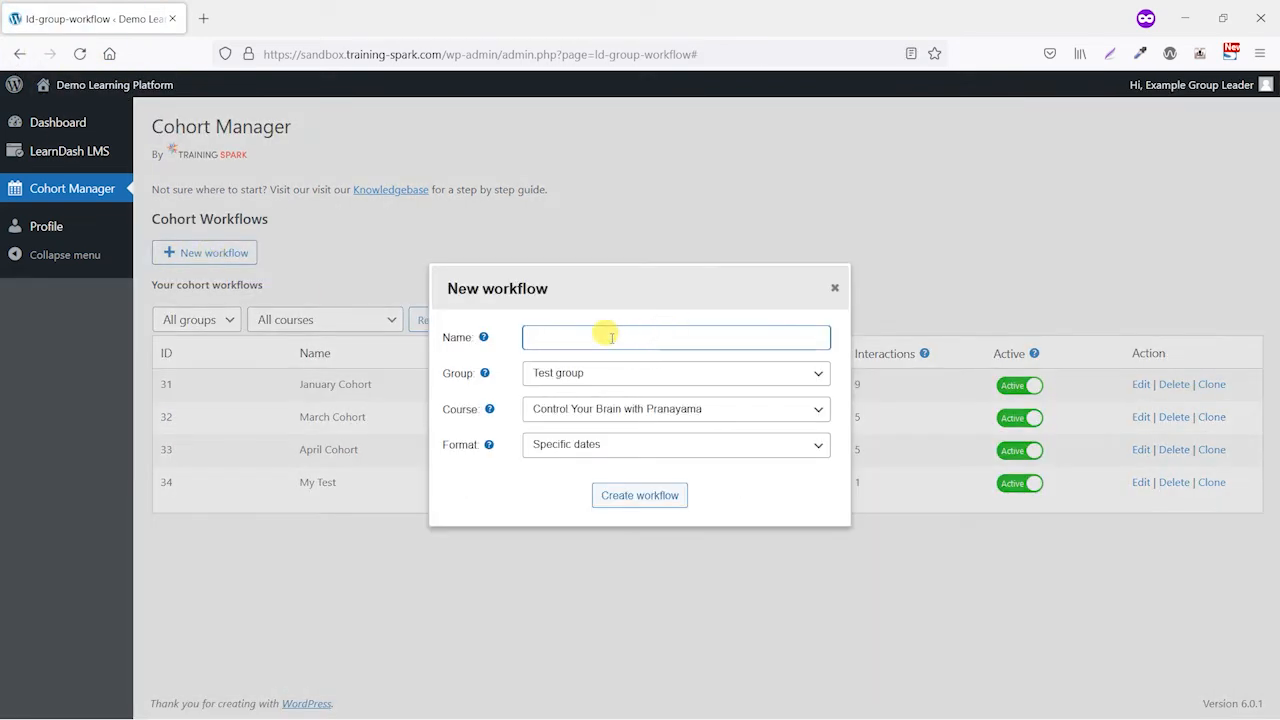
left_click(835, 288)
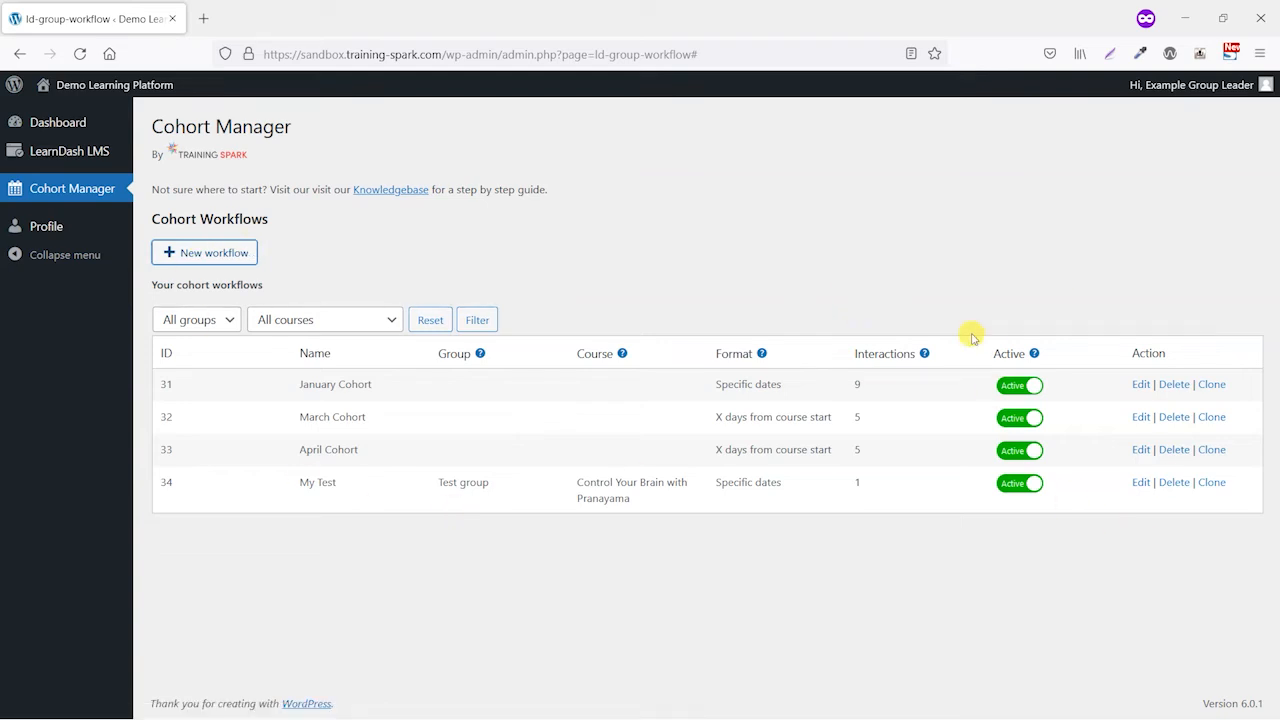
- Return to the administrator's User Role Editor and tick cm_export_troubleshooting for the Group Leader role, keeping cm_manage_workflows ticked
key("alt+Tab")
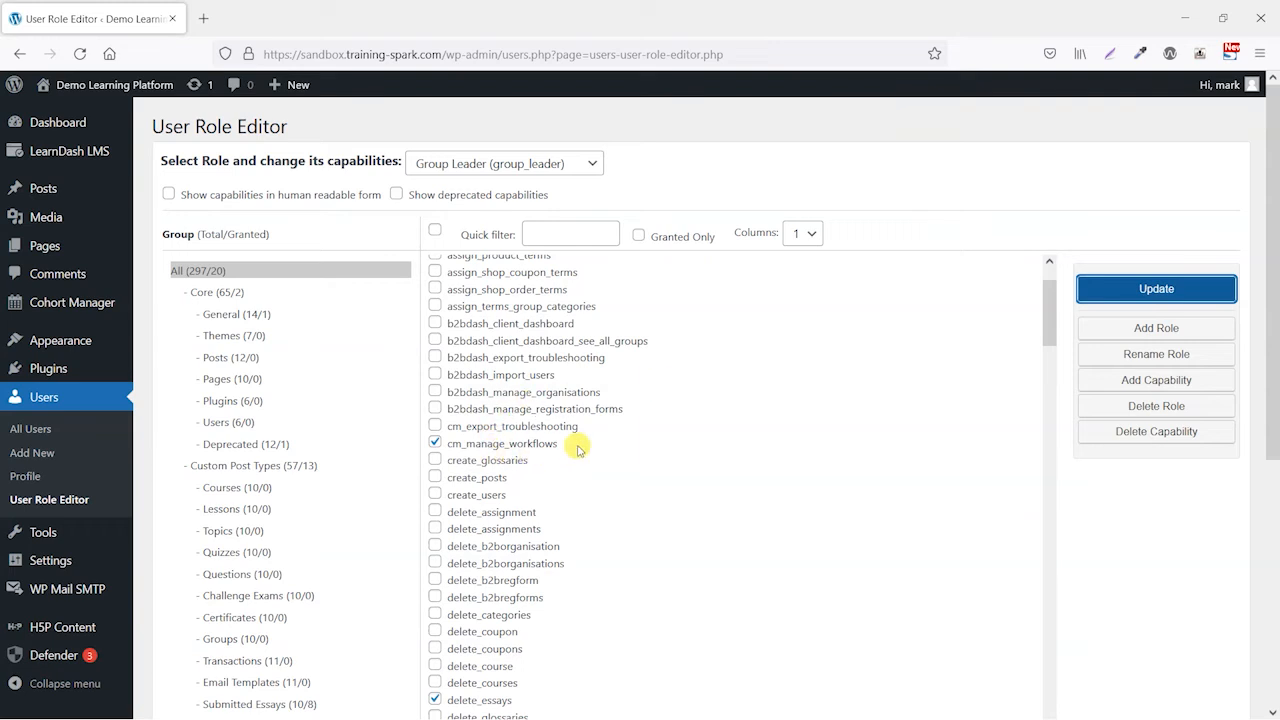
left_click(434, 441)
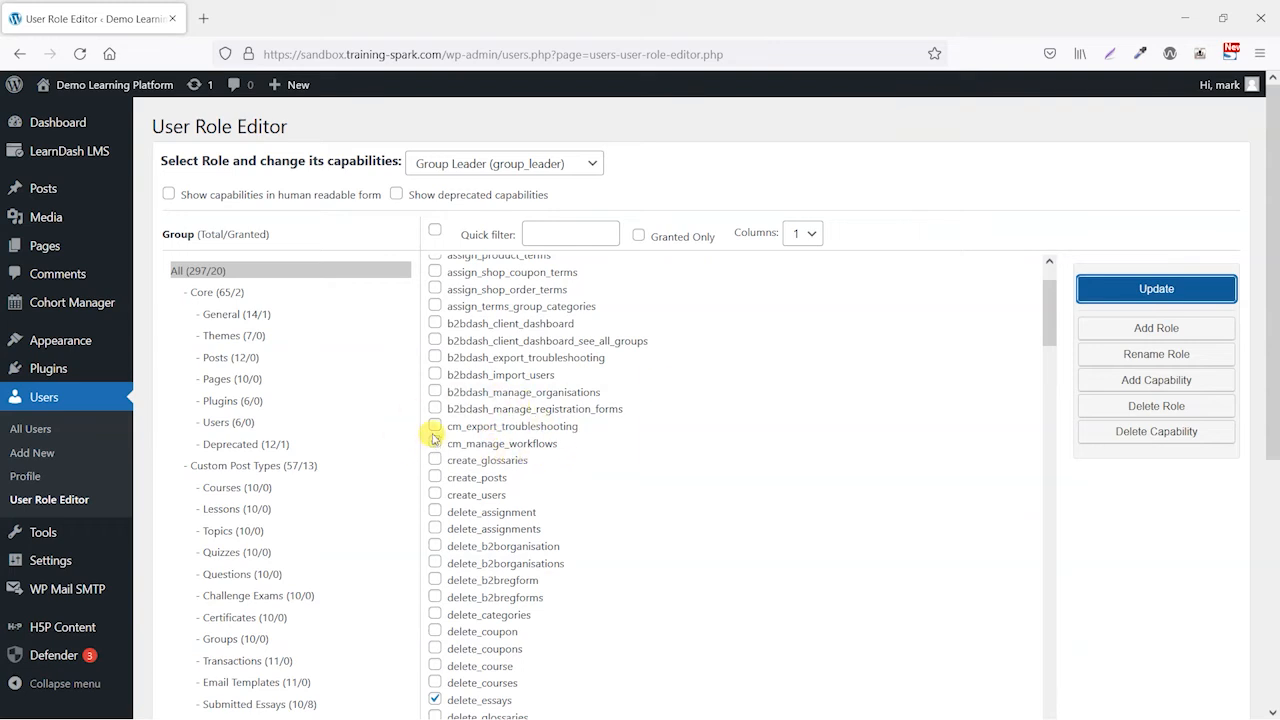
left_click(434, 426)
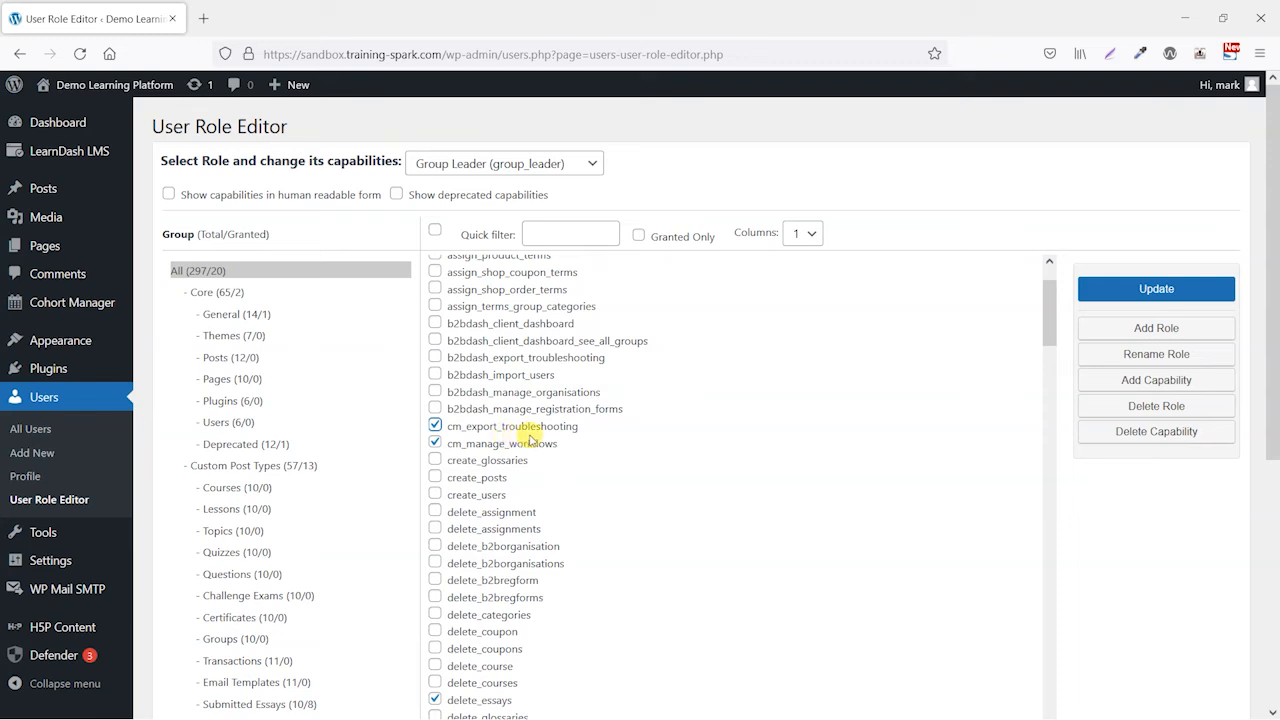
- Save and confirm the Group Leader role's permissions update with the ticked Cohort Manager capabilities
left_click(1157, 289)
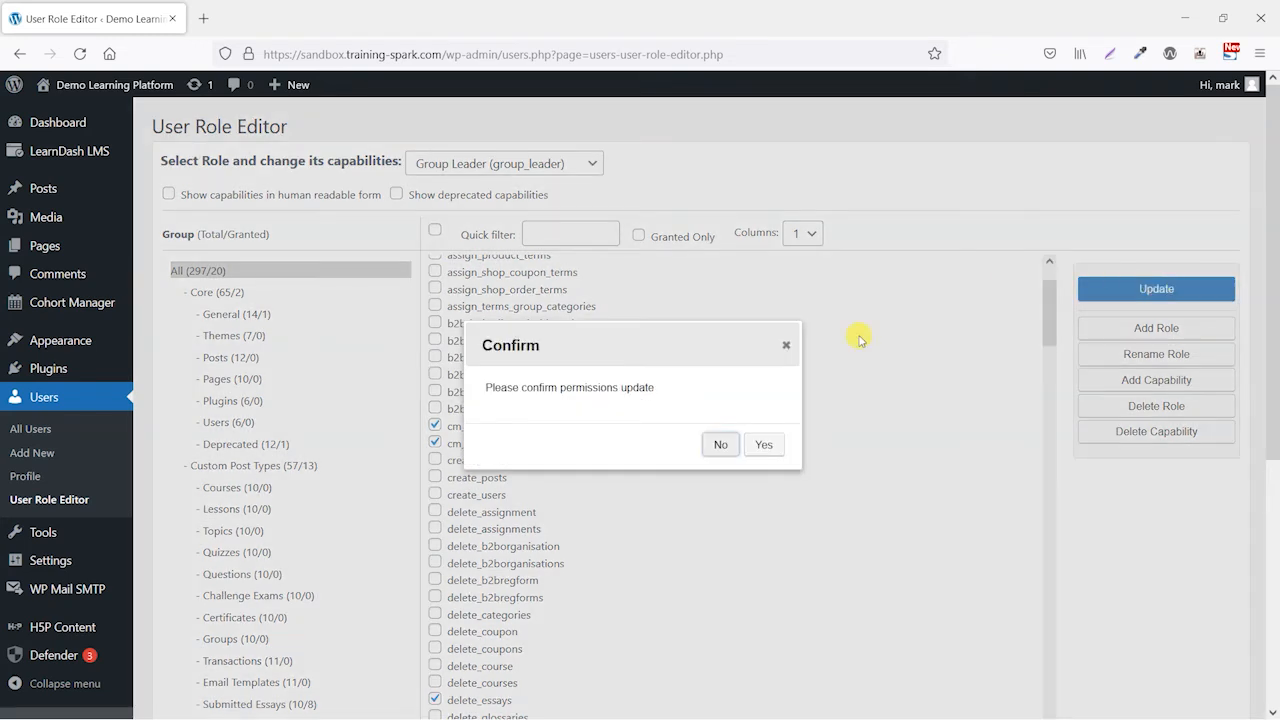
left_click(764, 443)
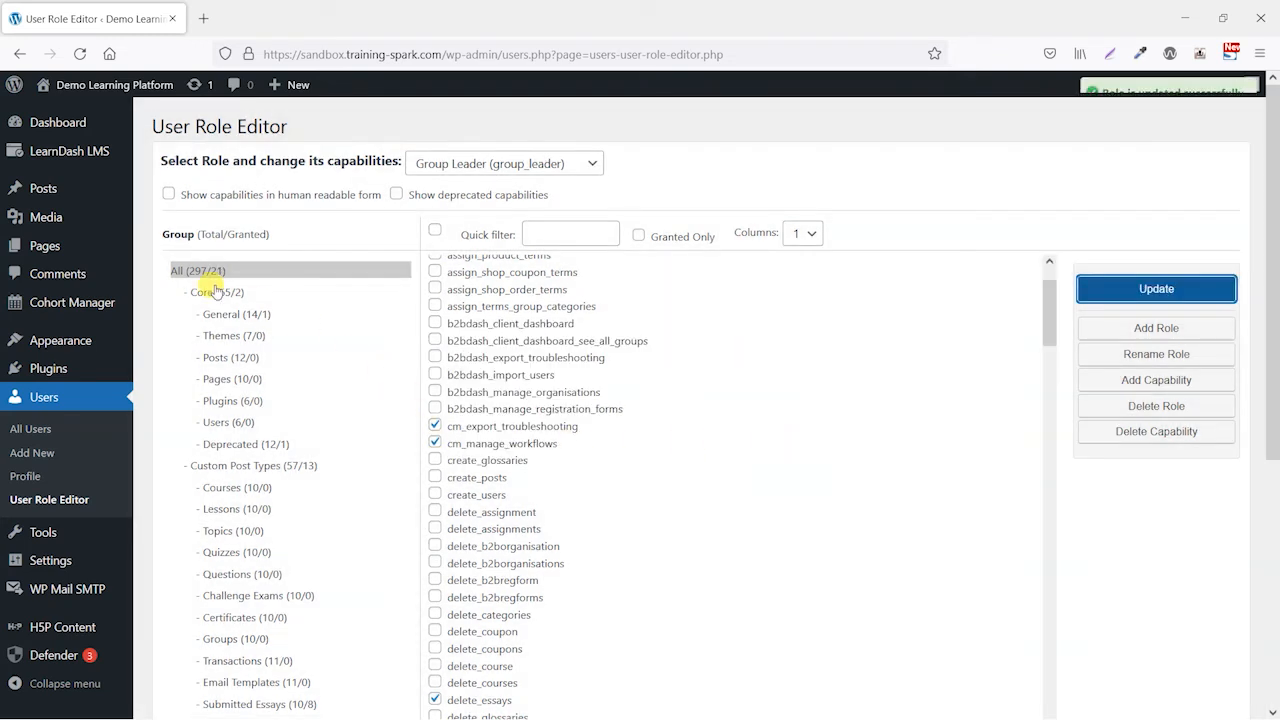
mouse_move(60, 304)
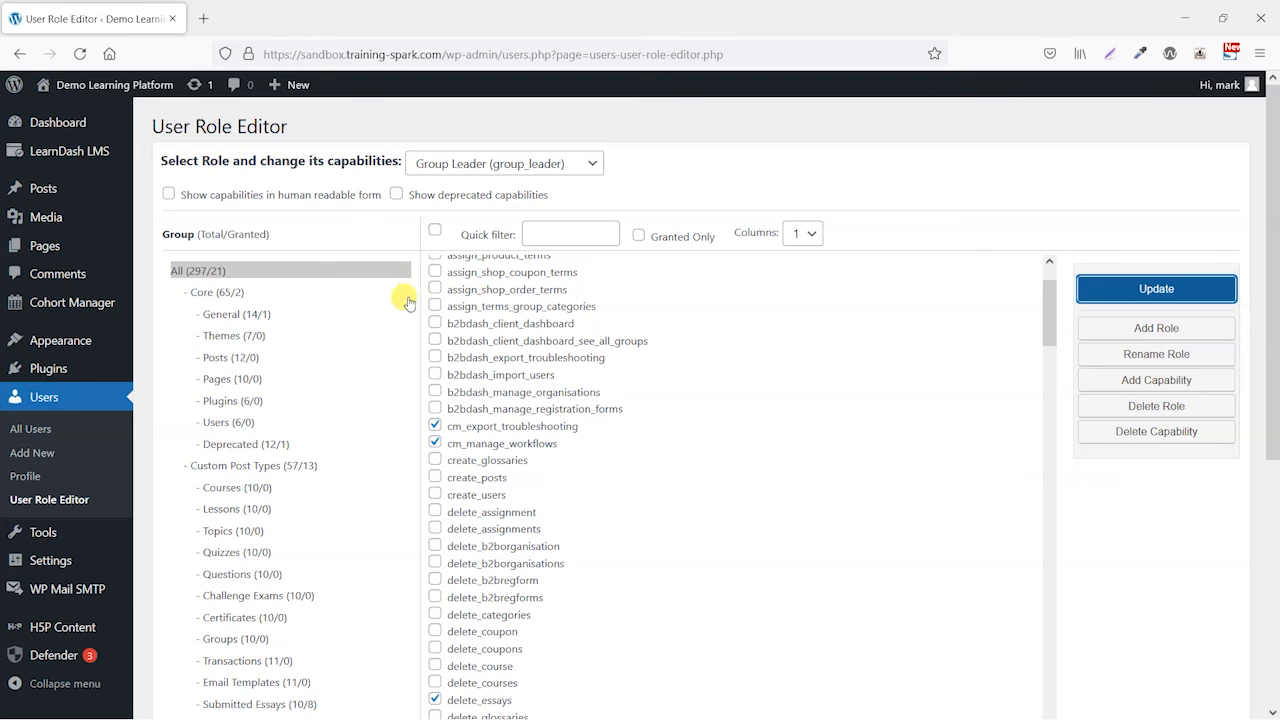
- Reload Cohort Manager in the group leader's window and examine its Get Help troubleshooting page, returning to Cohort Workflows
key("alt")
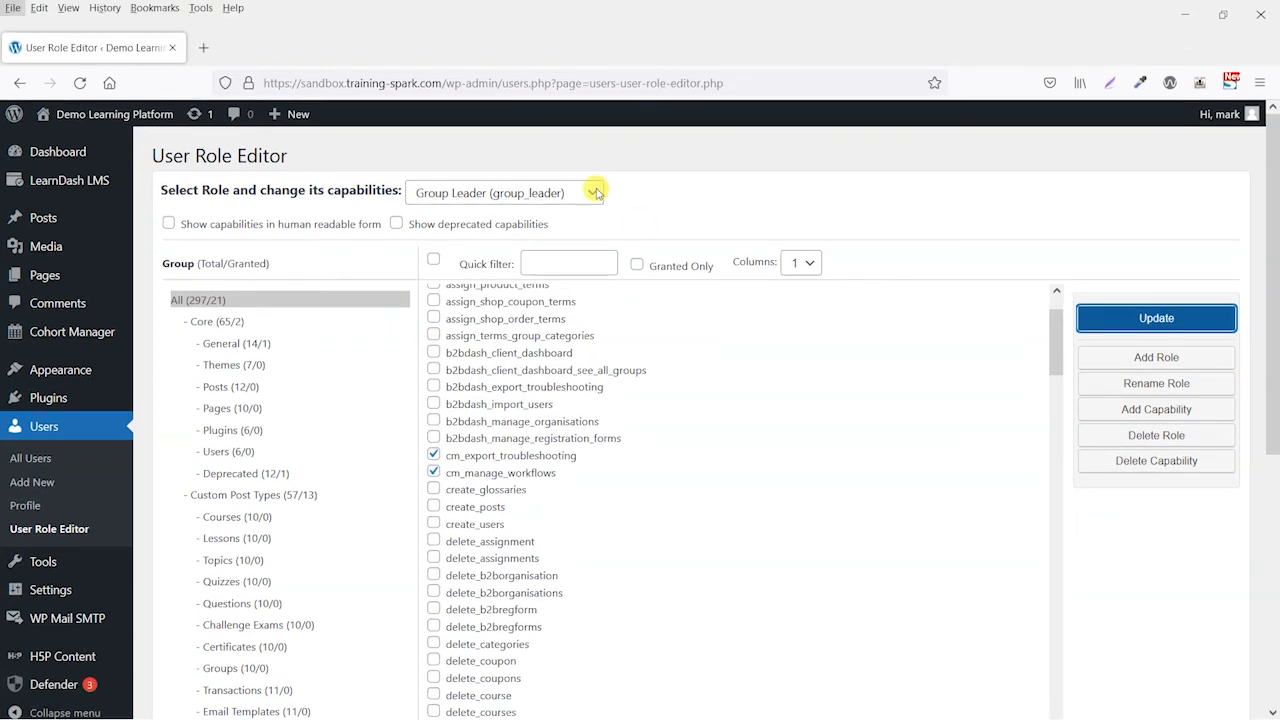
key("alt+Tab")
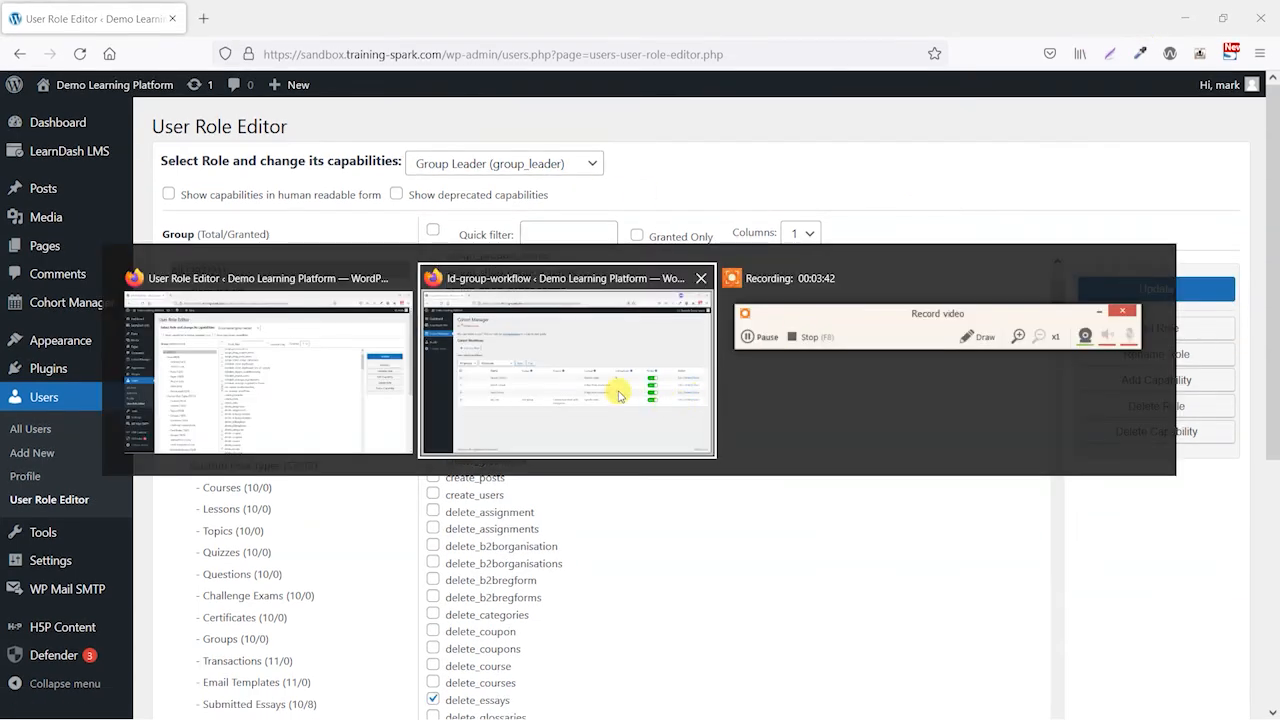
left_click(505, 383)
left_click(80, 54)
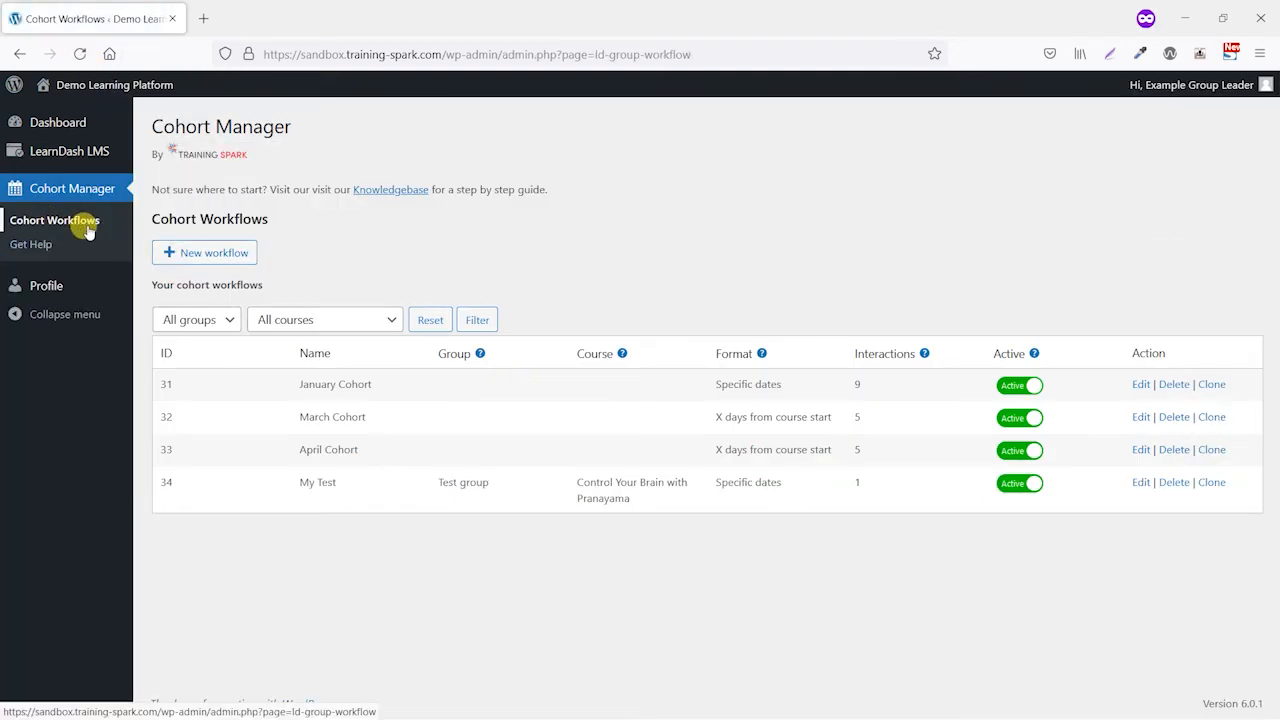
left_click(36, 246)
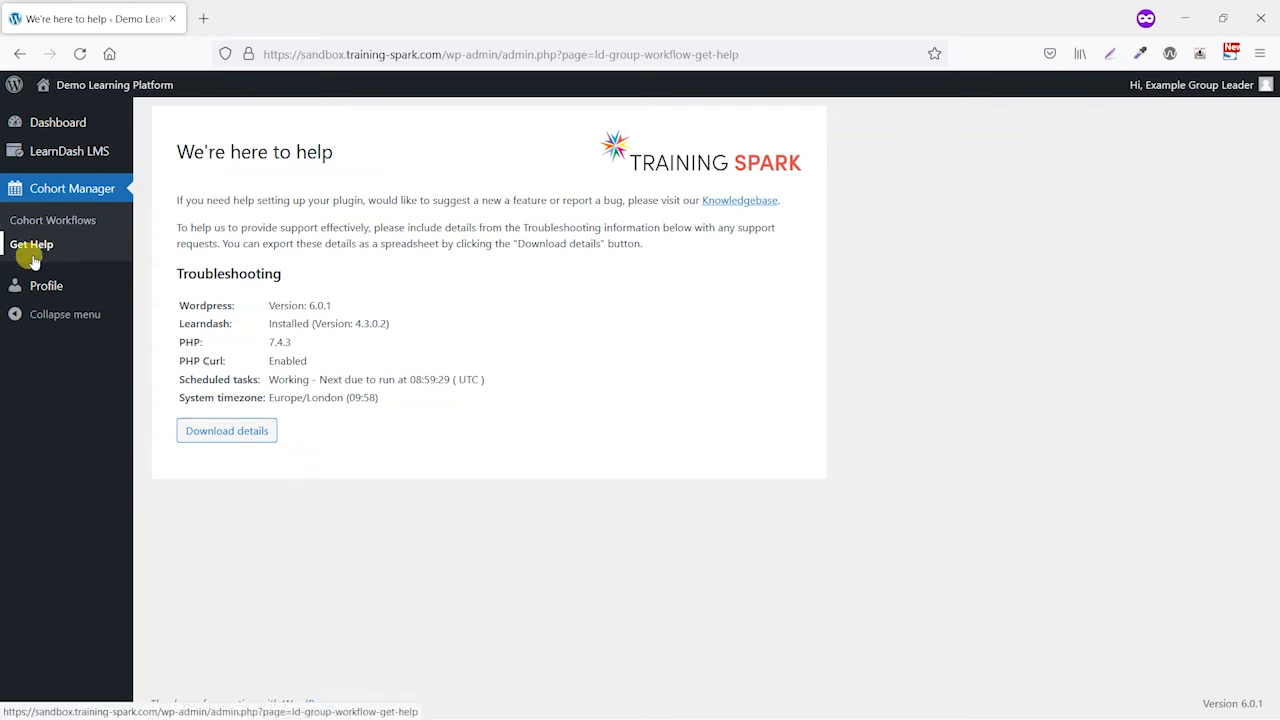
left_click(72, 220)
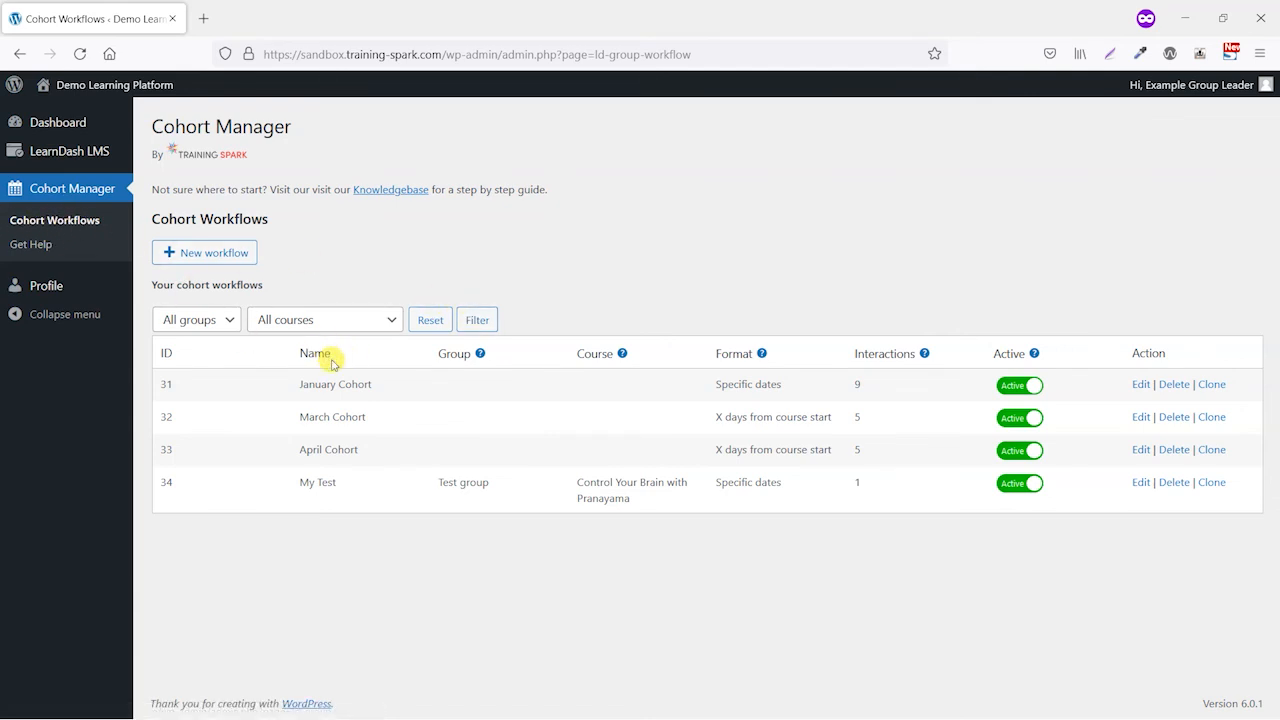
- Return to the administrator's User Role Editor, revoke cm_export_troubleshooting and cm_manage_workflows from the Group Leader role, and save the permissions update
key("alt+Tab")
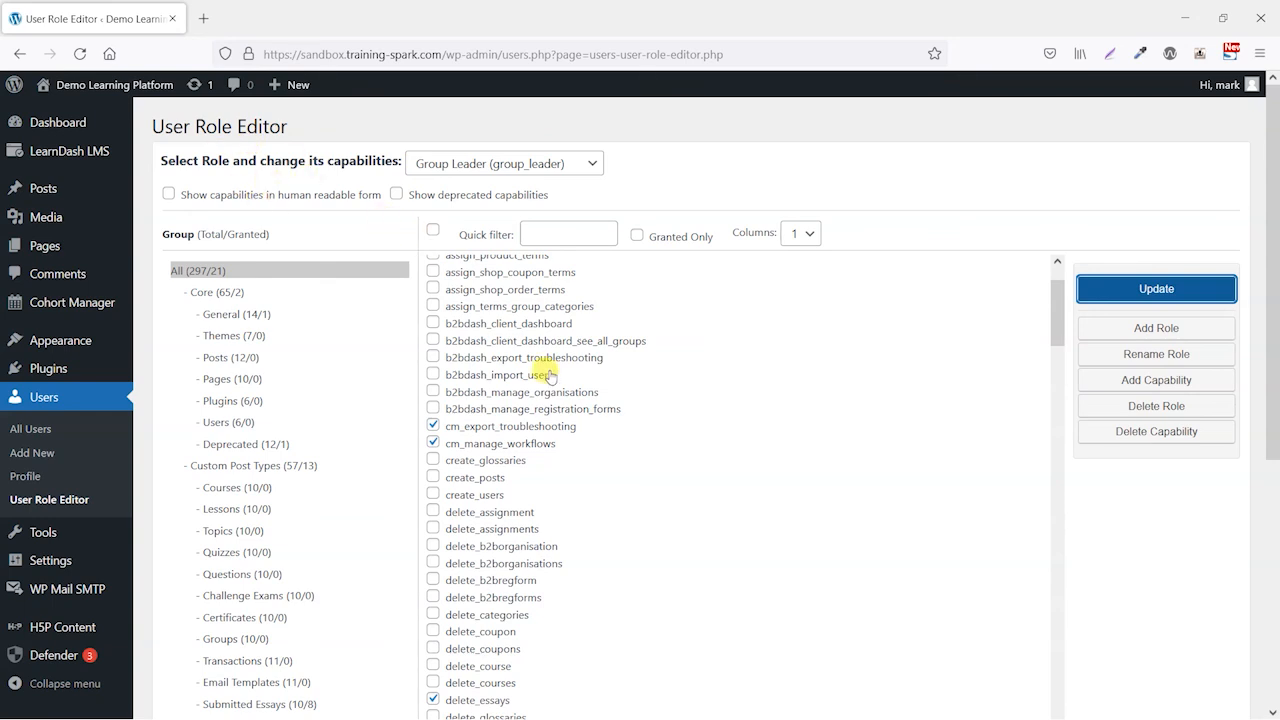
left_click(432, 426)
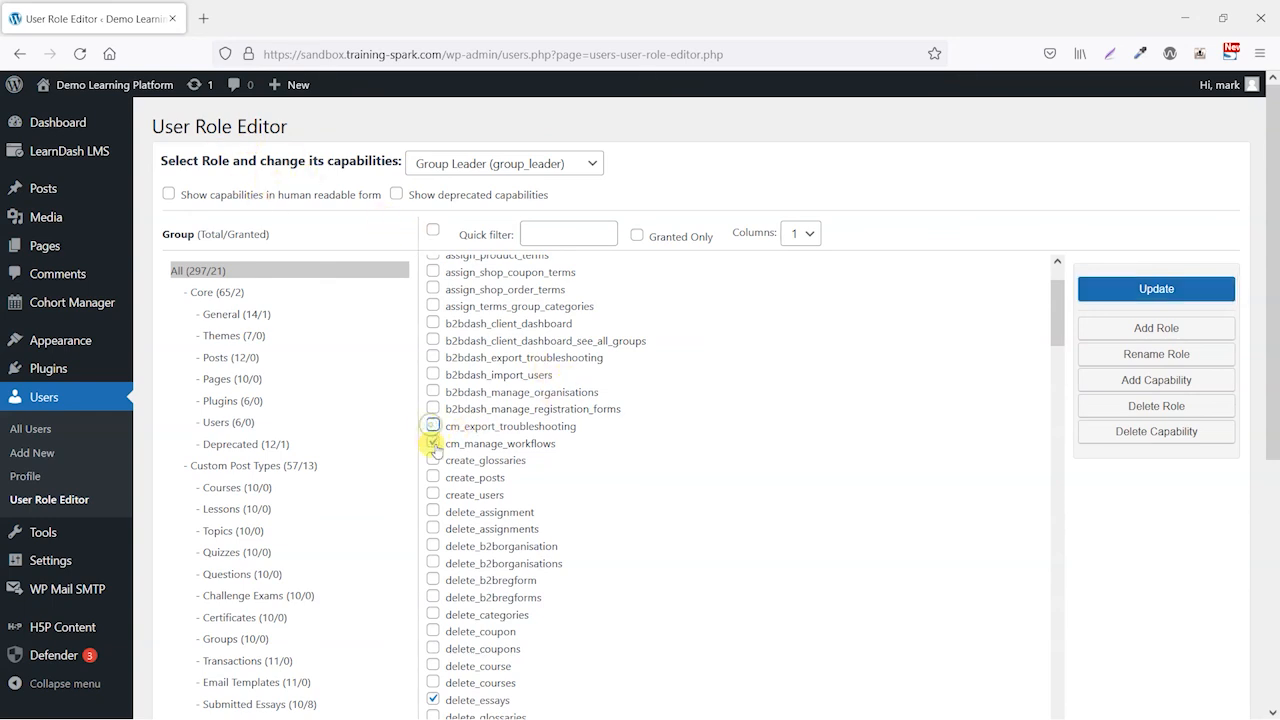
left_click(433, 445)
left_click(1156, 289)
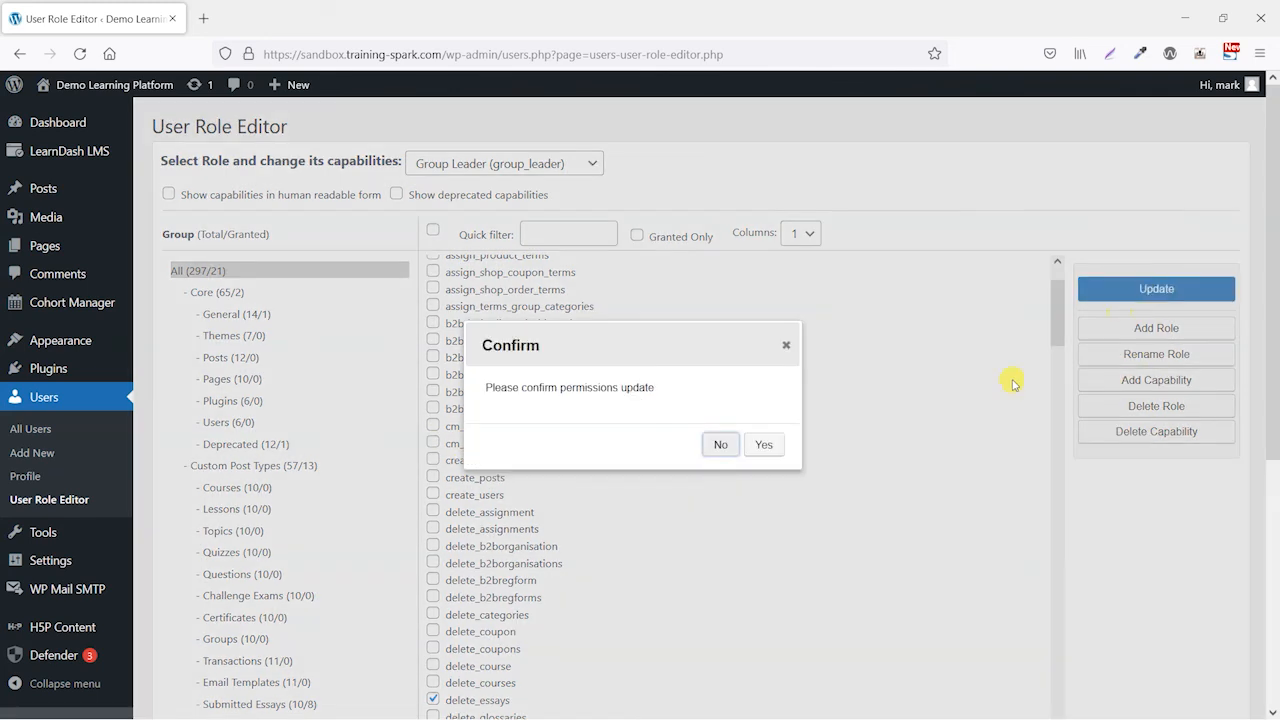
left_click(764, 444)
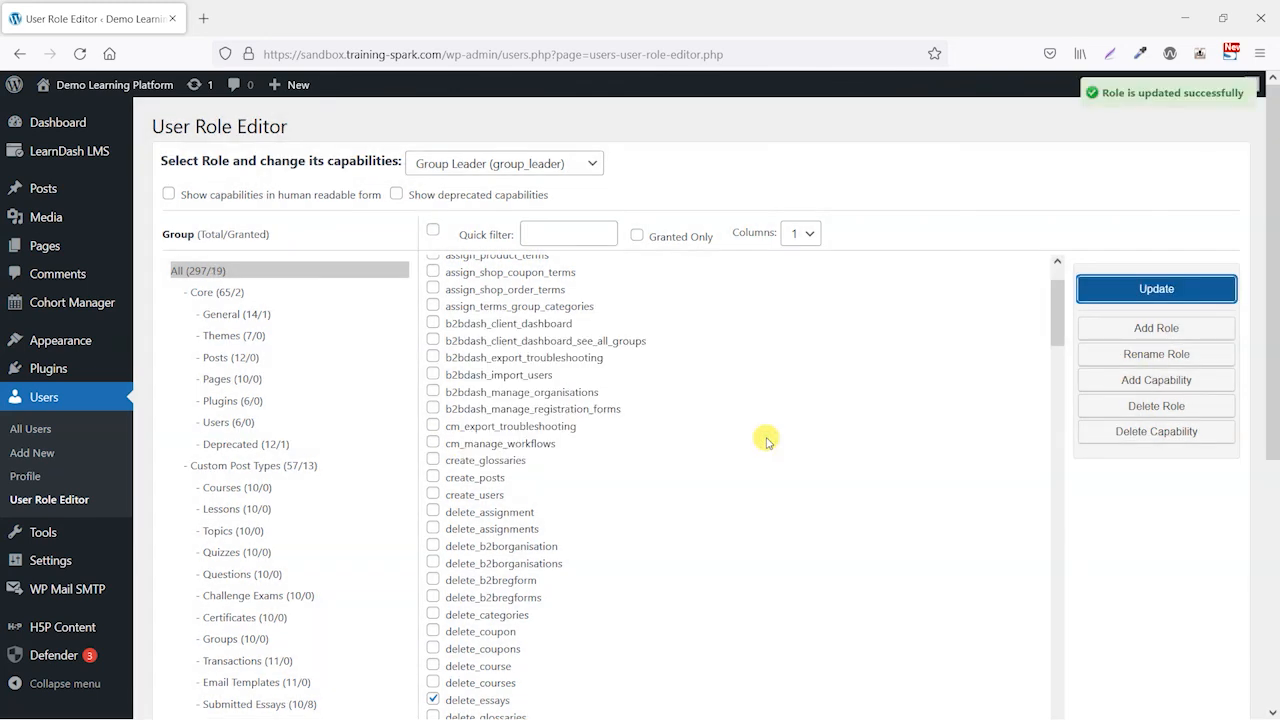
- Switch back to the group leader's Cohort Workflows window
key("alt+Tab")
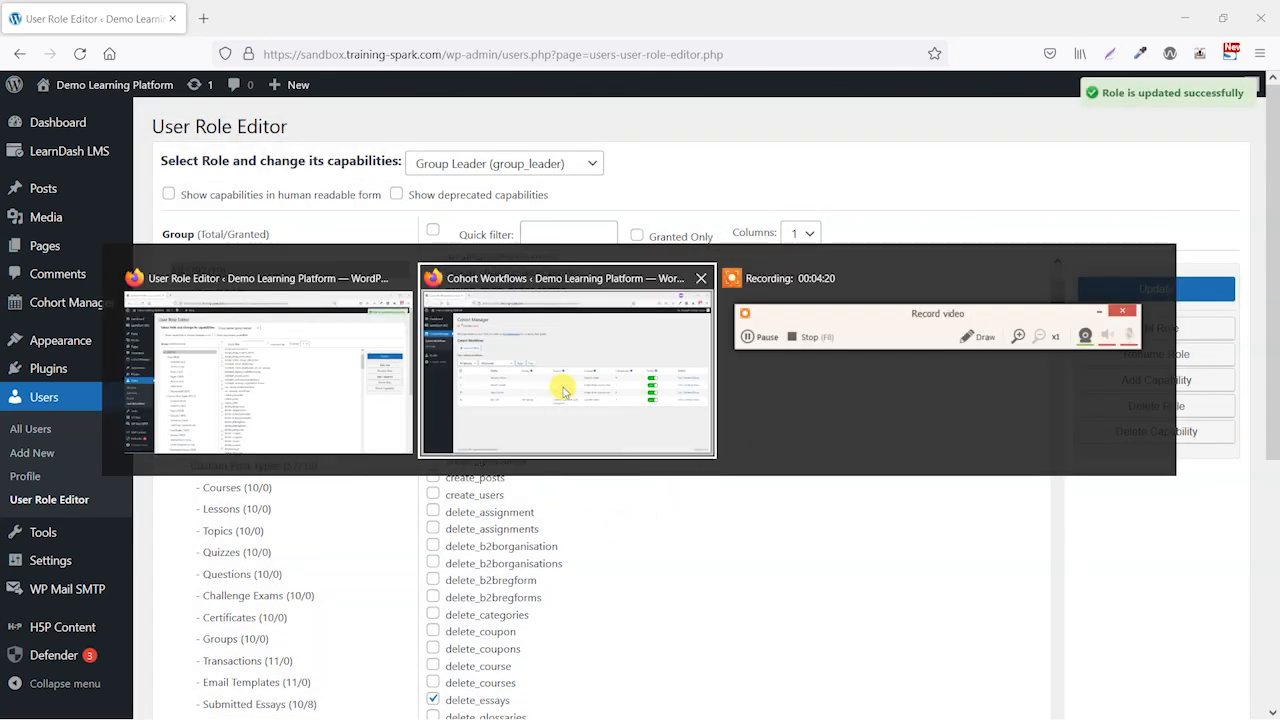